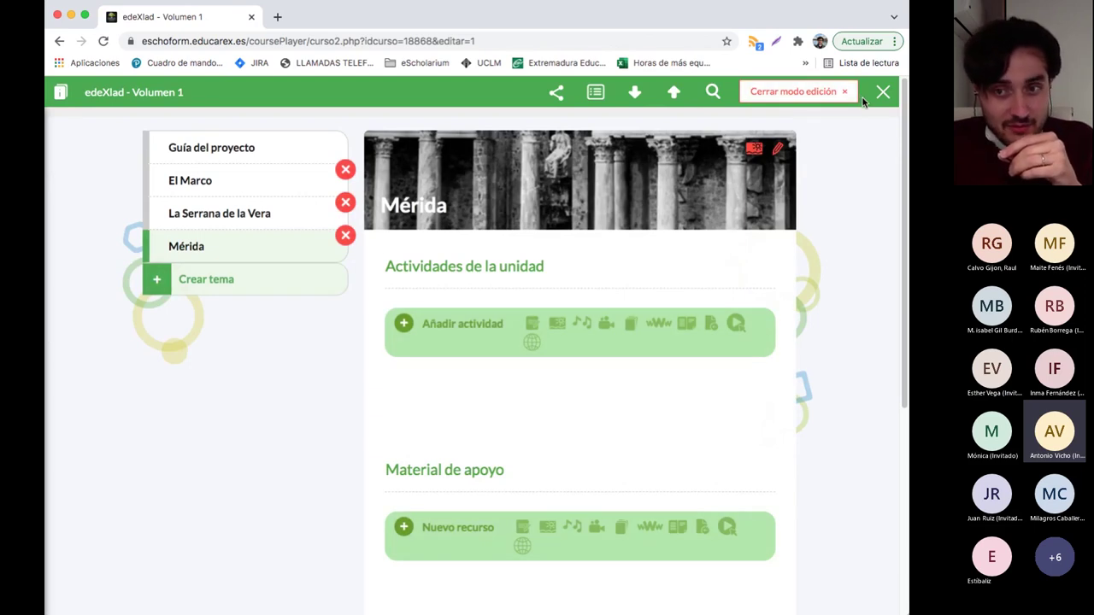
Compare the edeXlad course's reading view with its edit mode and examine the contents of the Guía del proyecto topic
{"action": "left_click", "coordinate": [833, 96]}
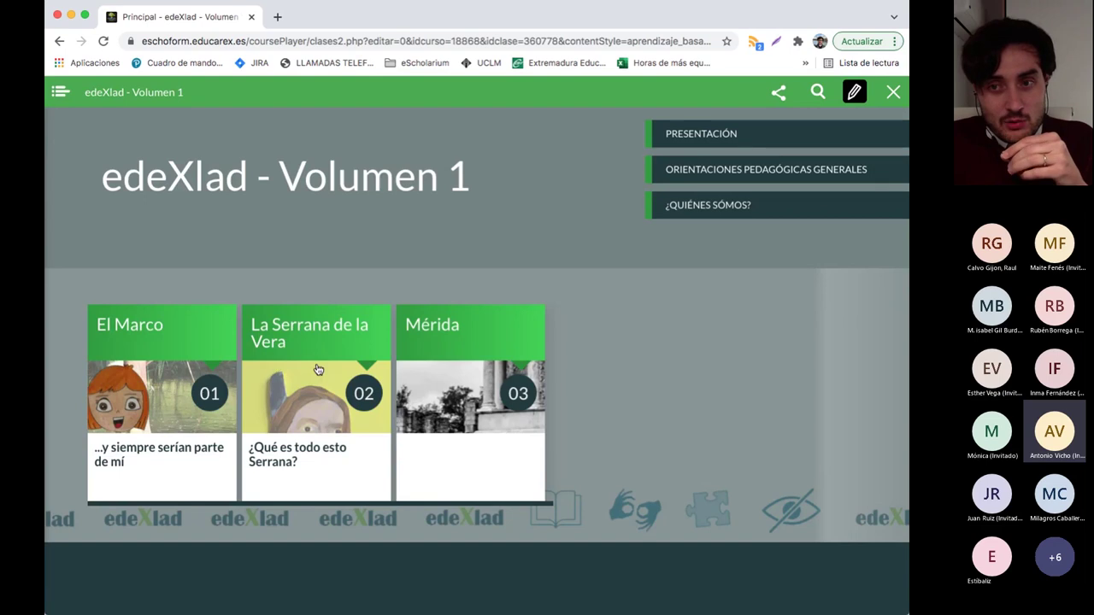
{"action": "left_click", "coordinate": [855, 92]}
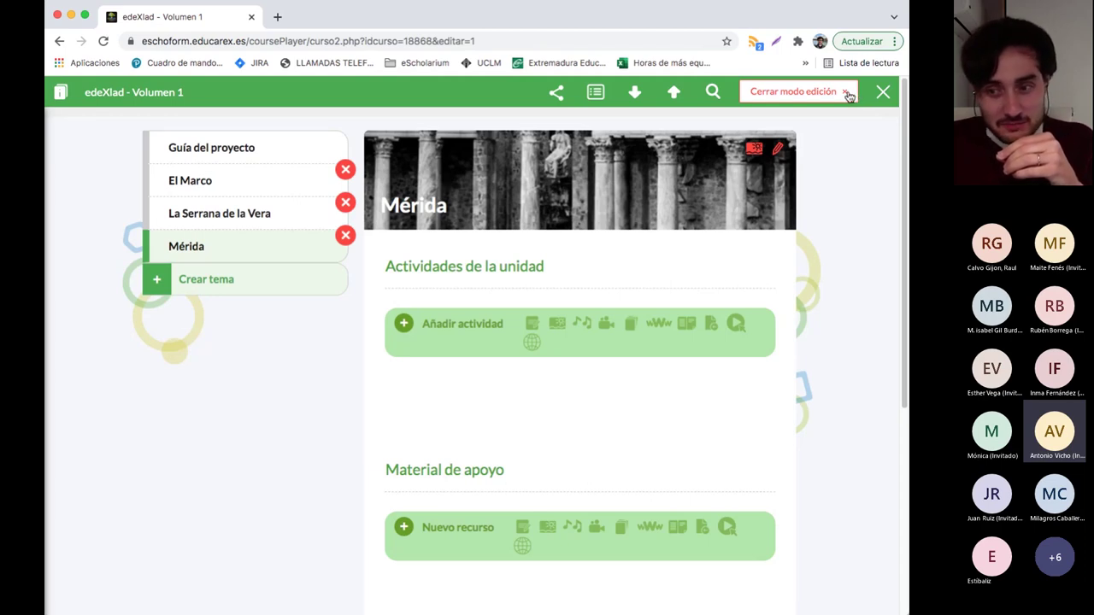
{"action": "left_click", "coordinate": [849, 94]}
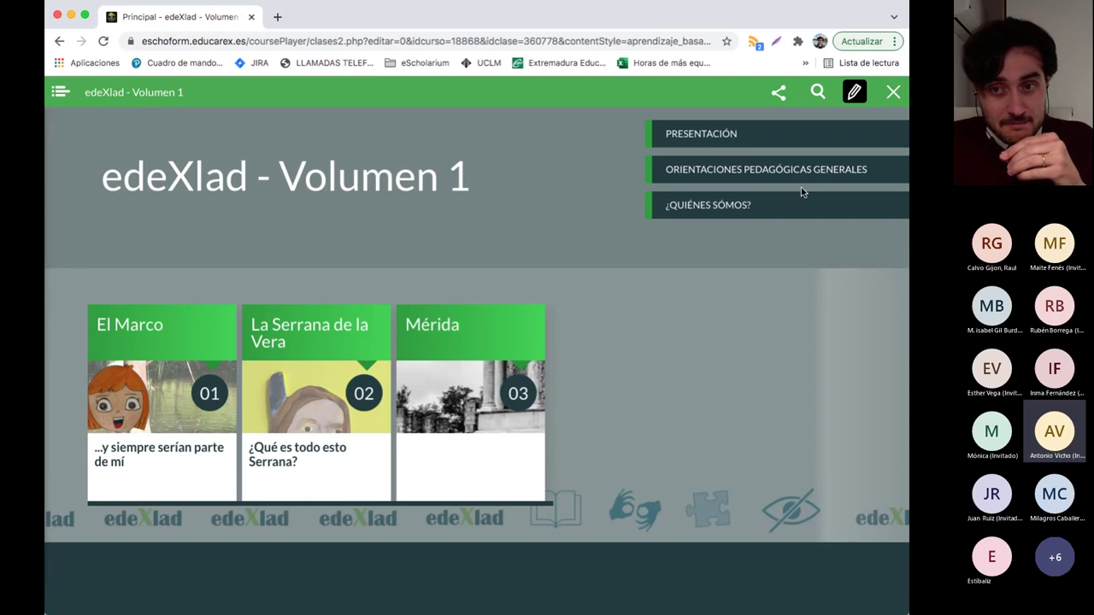
{"action": "left_click", "coordinate": [855, 92]}
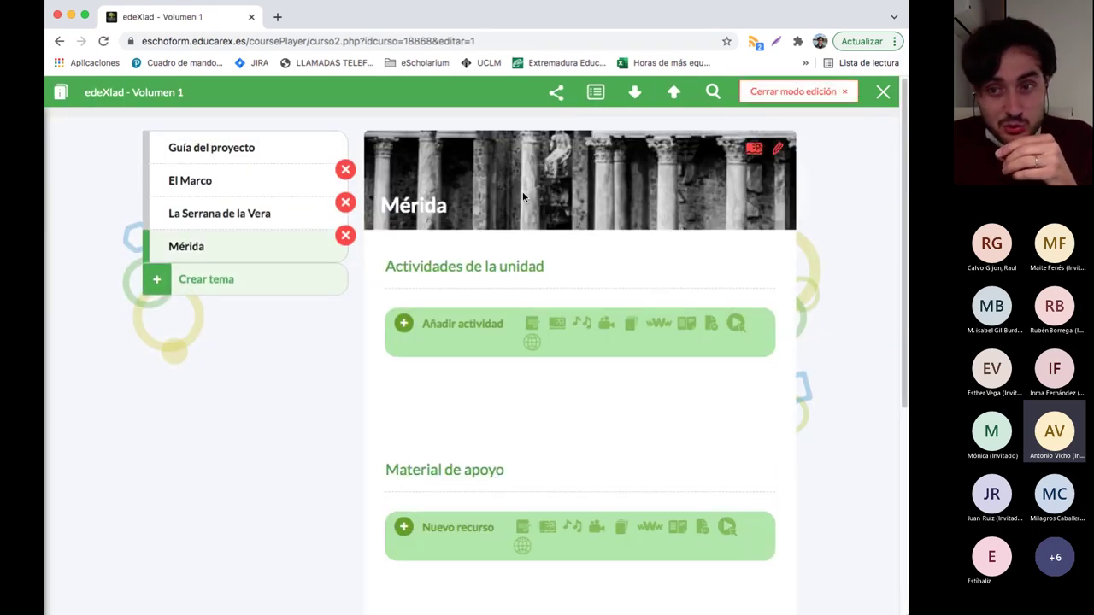
{"action": "left_click", "coordinate": [248, 152]}
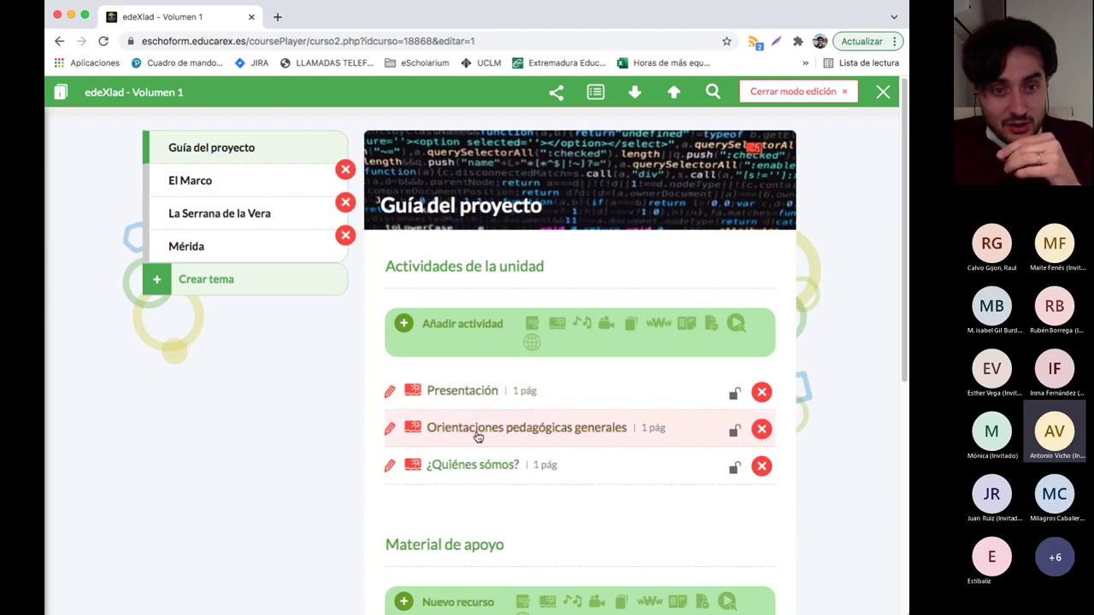
{"action": "left_click", "coordinate": [807, 91]}
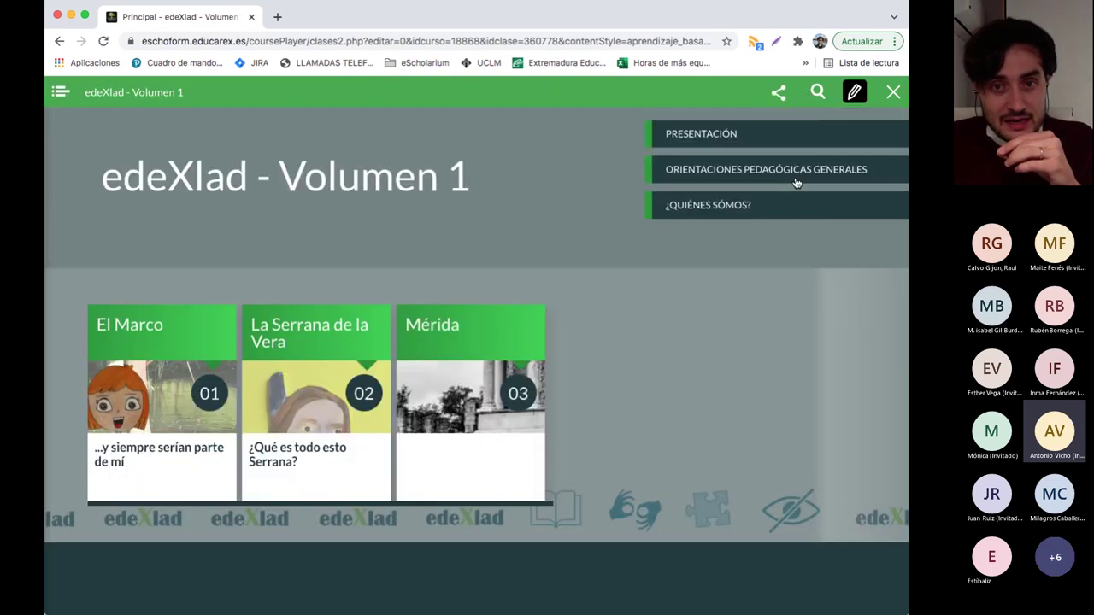
Leave the edeXlad course and open the form for creating new content
{"action": "left_click", "coordinate": [894, 97]}
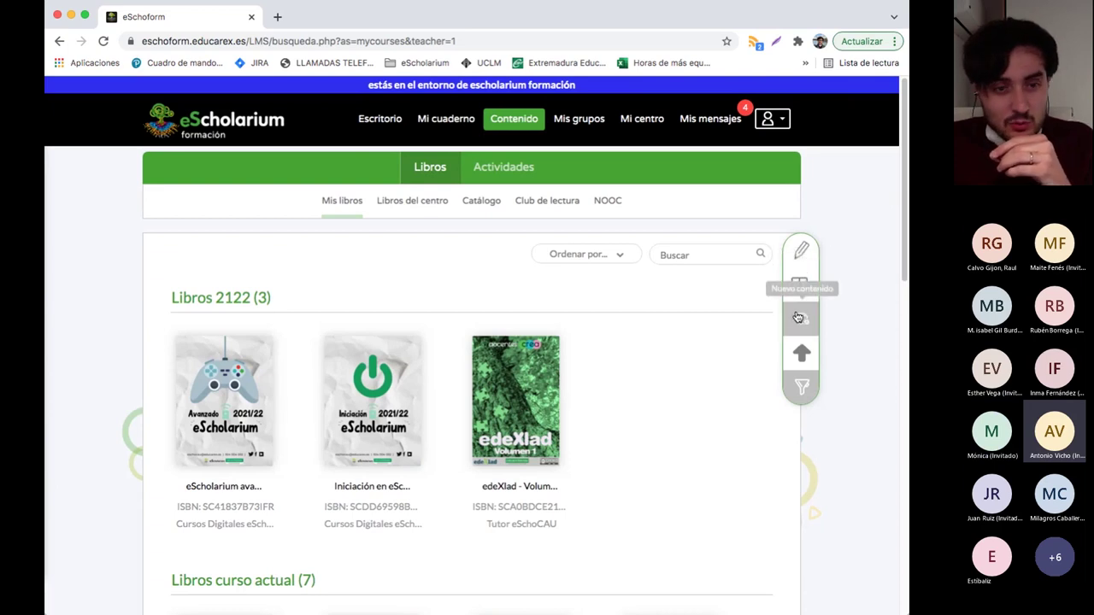
{"action": "left_click", "coordinate": [798, 318]}
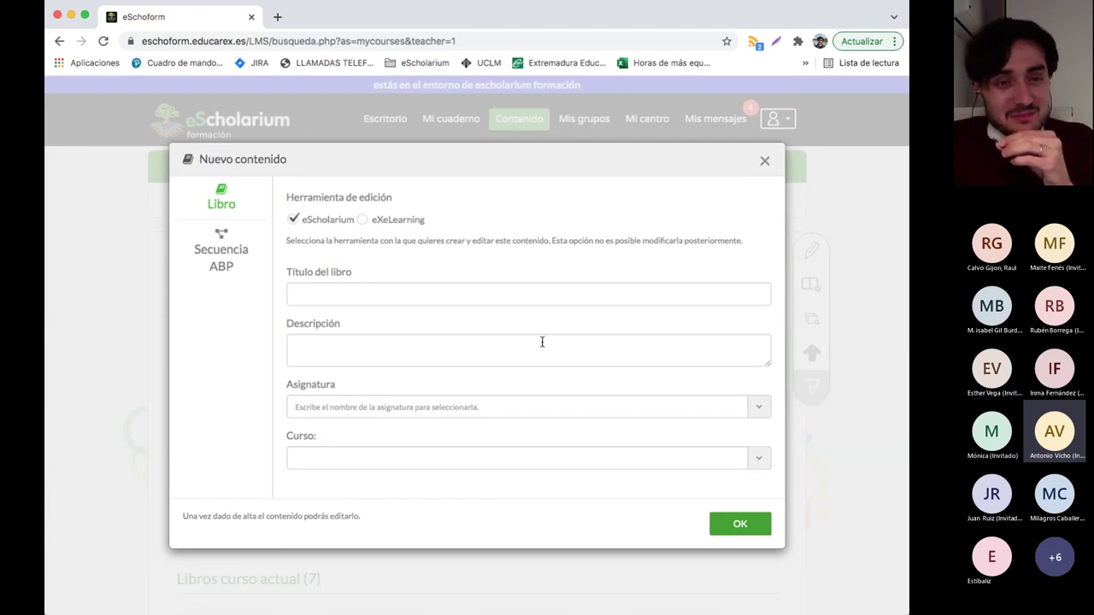
Compare the eScholarium and eXeLearning editing tools for a new book and look at the Secuencia ABP content type
{"action": "left_click", "coordinate": [367, 222]}
{"action": "left_click", "coordinate": [383, 223]}
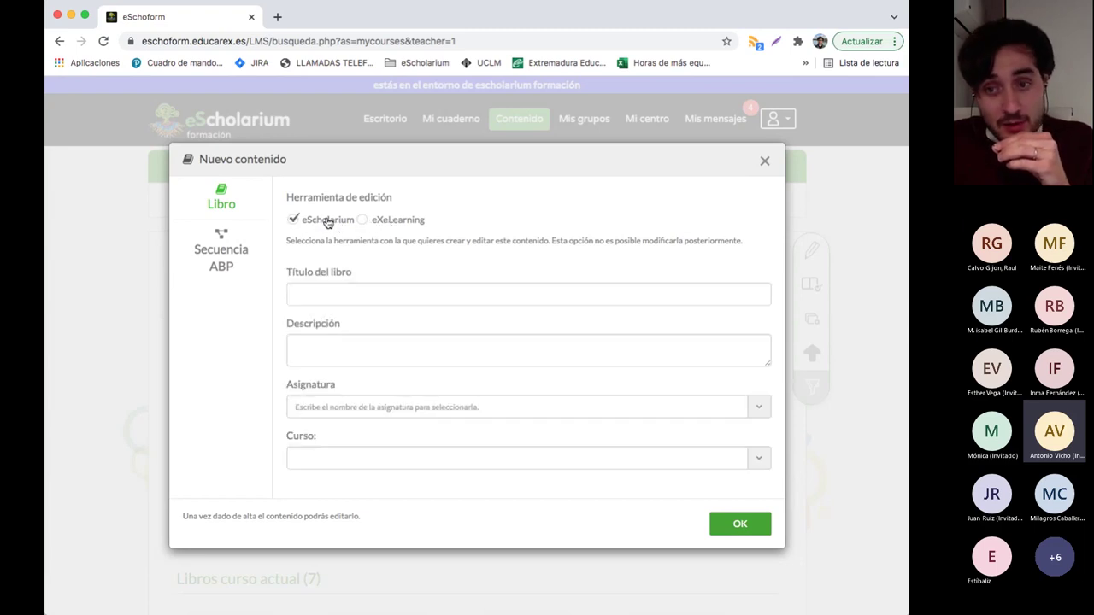
{"action": "left_click", "coordinate": [404, 221]}
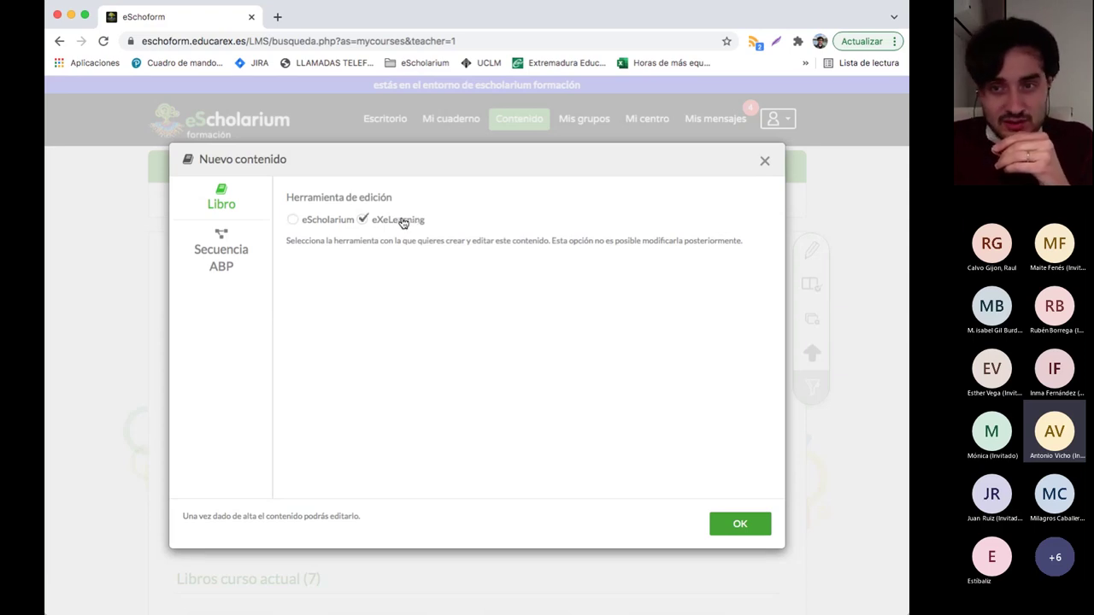
{"action": "left_click", "coordinate": [329, 224]}
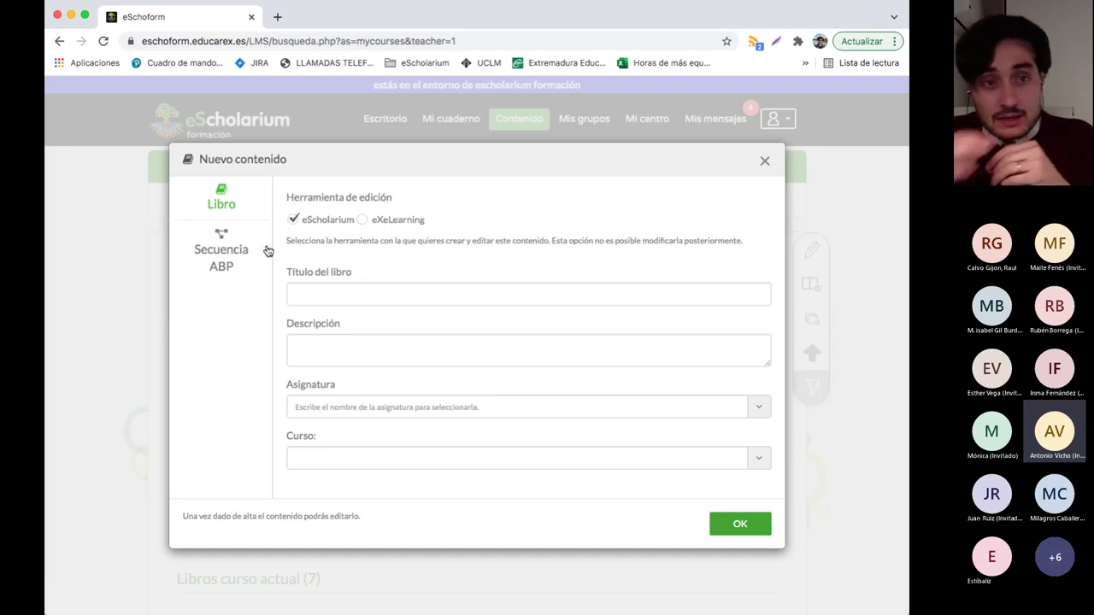
{"action": "left_click", "coordinate": [213, 252]}
{"action": "left_click", "coordinate": [226, 206]}
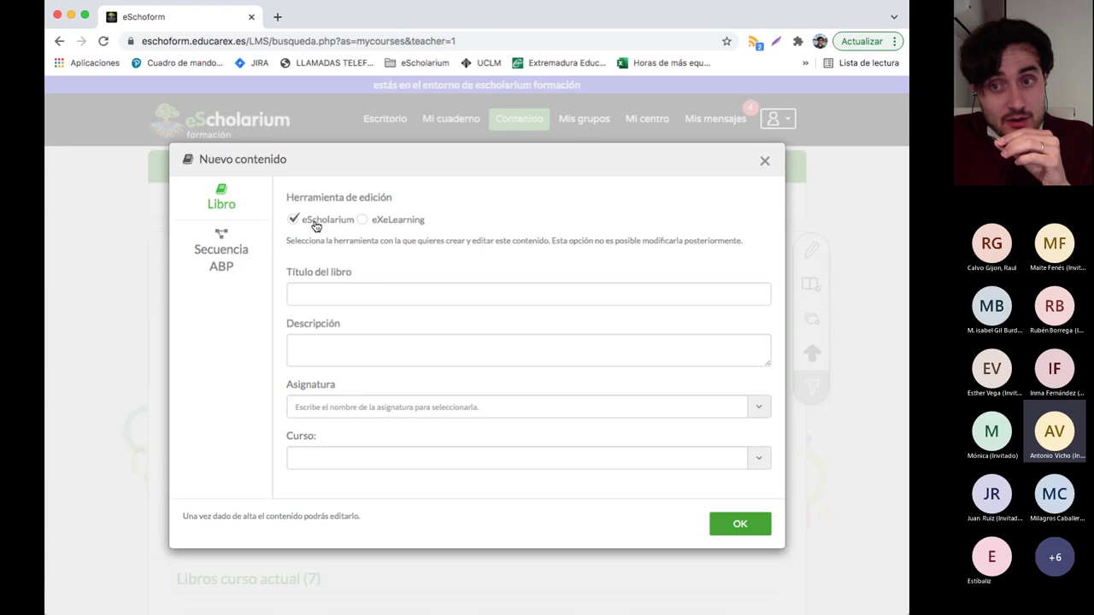
{"action": "left_click", "coordinate": [394, 222]}
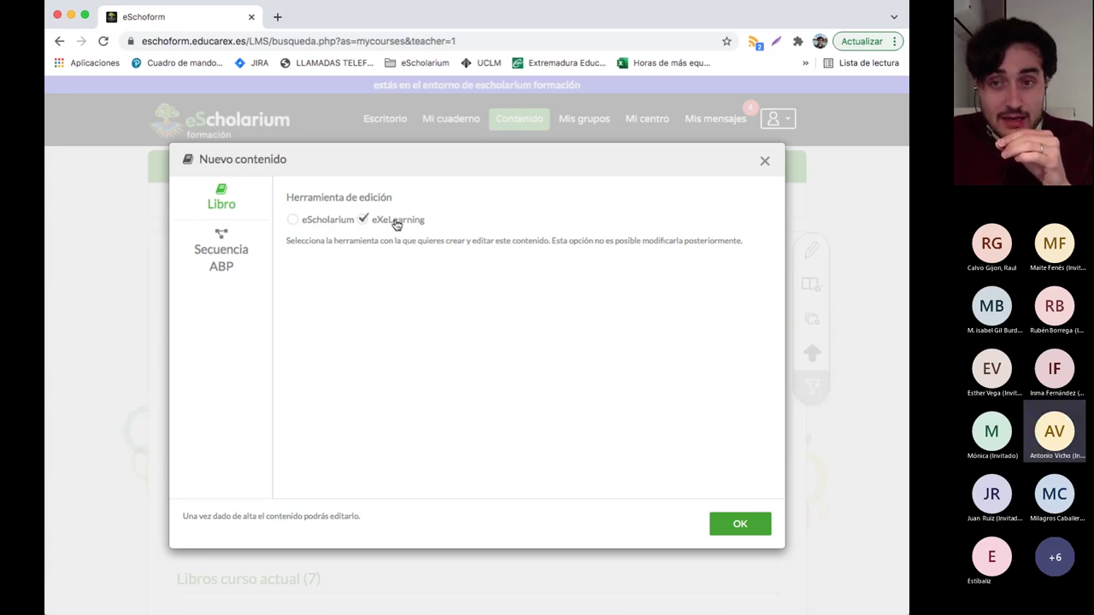
{"action": "left_click", "coordinate": [339, 221]}
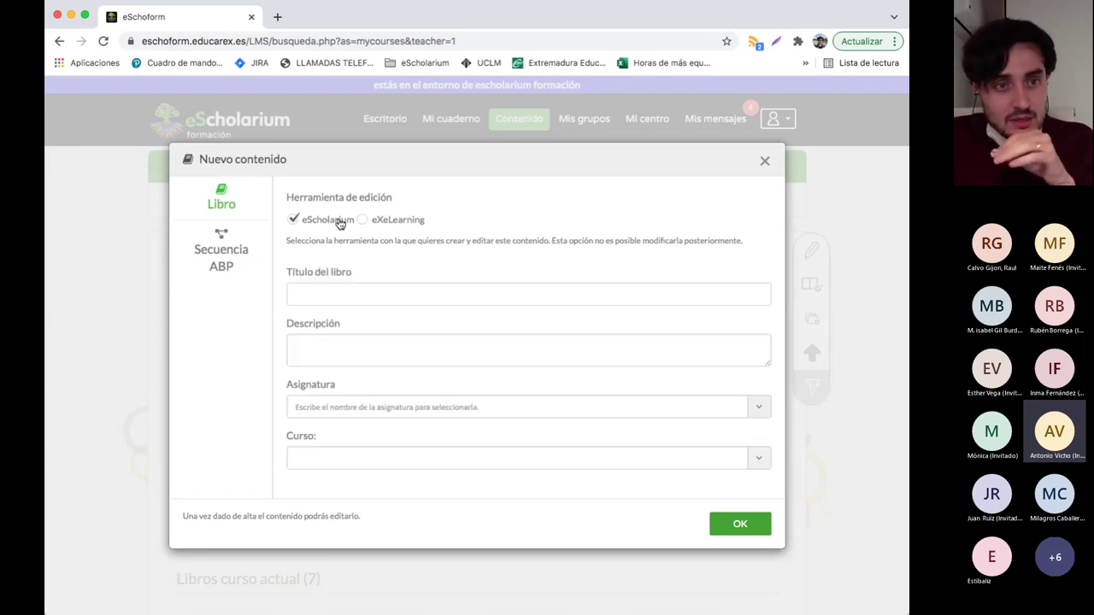
{"action": "left_click", "coordinate": [380, 296]}
{"action": "left_click", "coordinate": [432, 263]}
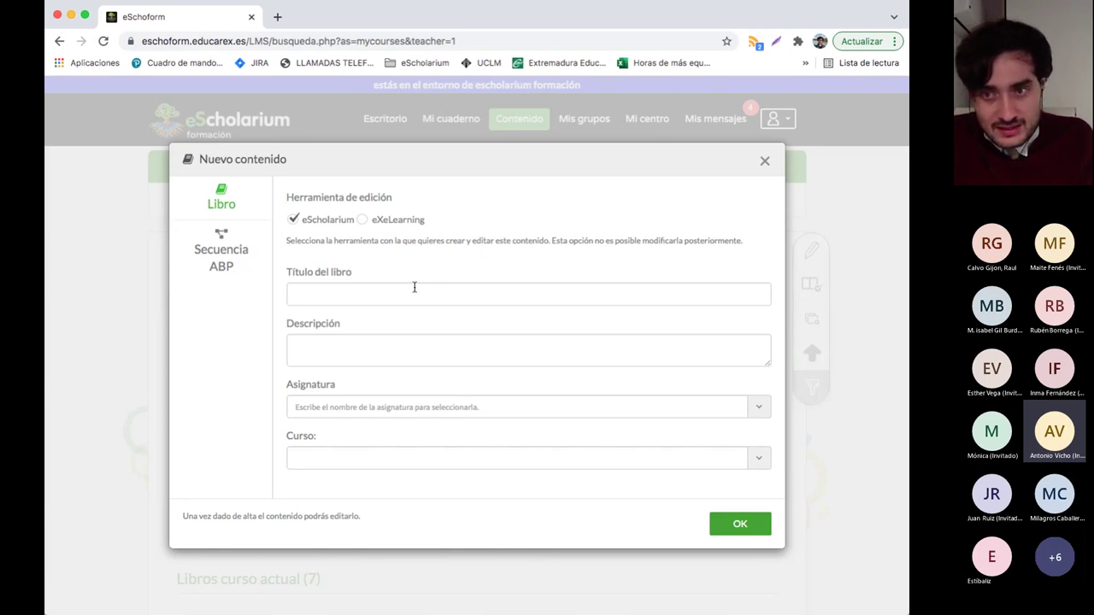
{"action": "left_click", "coordinate": [424, 285]}
{"action": "left_click", "coordinate": [367, 272]}
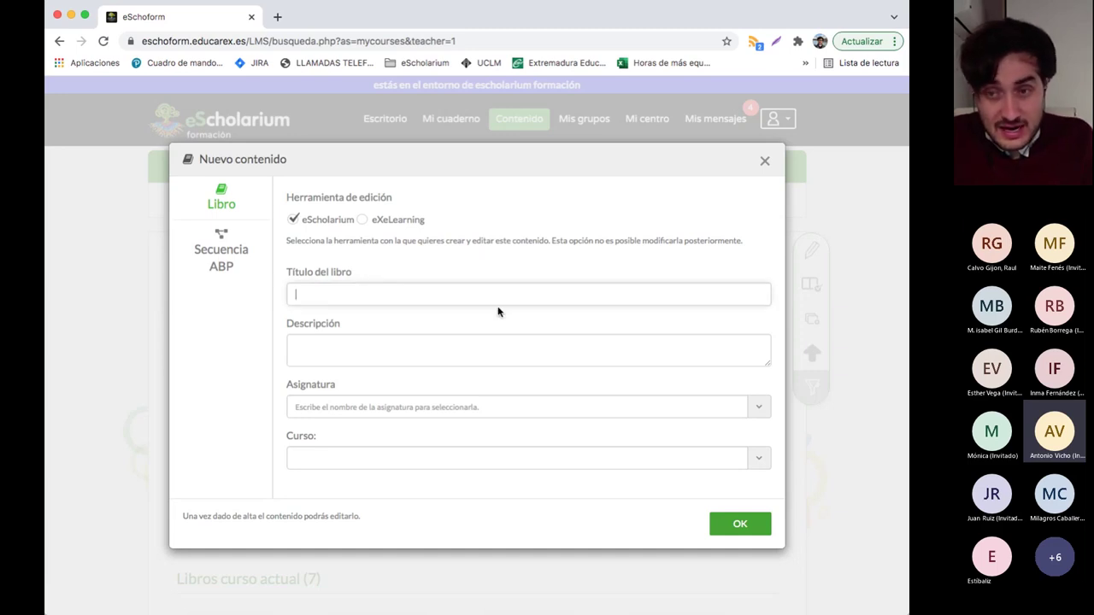
{"action": "left_click", "coordinate": [714, 290]}
{"action": "type", "text": "El Quijo"}
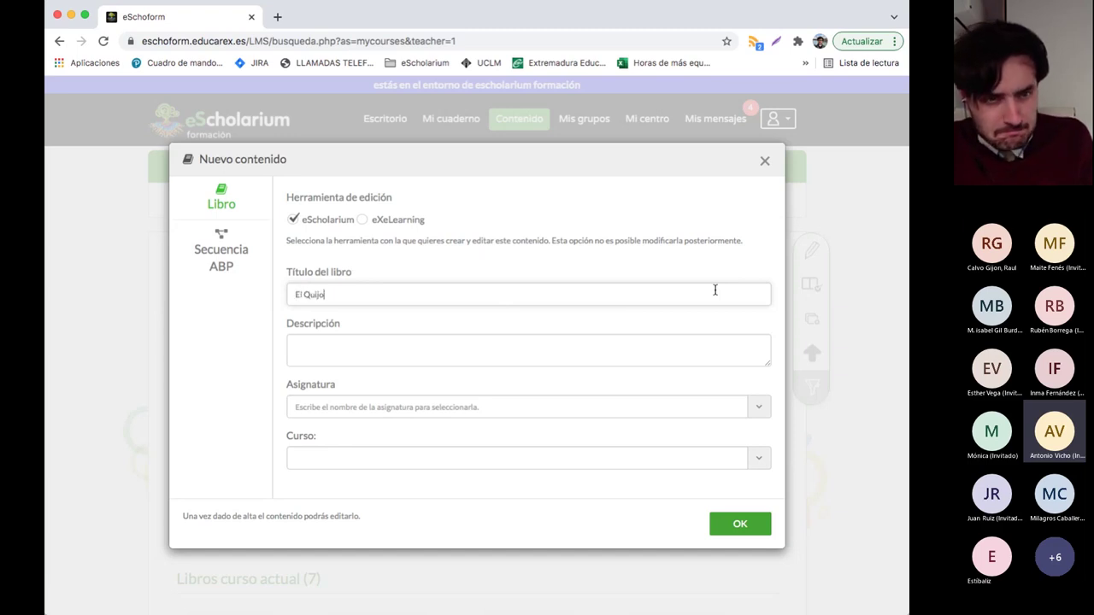
{"action": "type", "text": "te "}
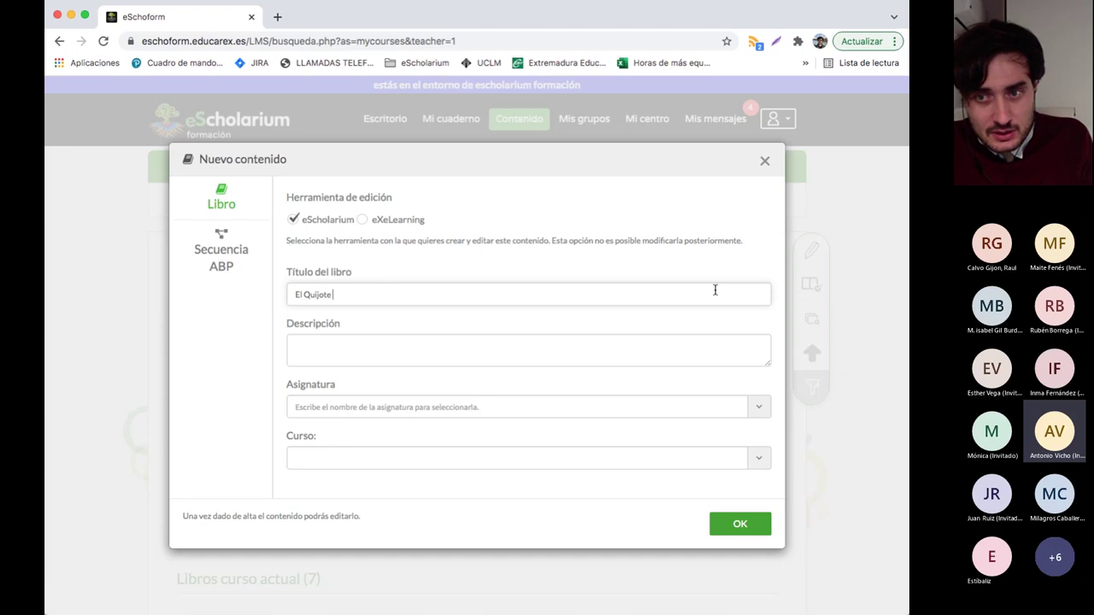
{"action": "type", "text": "de Las Villuercas"}
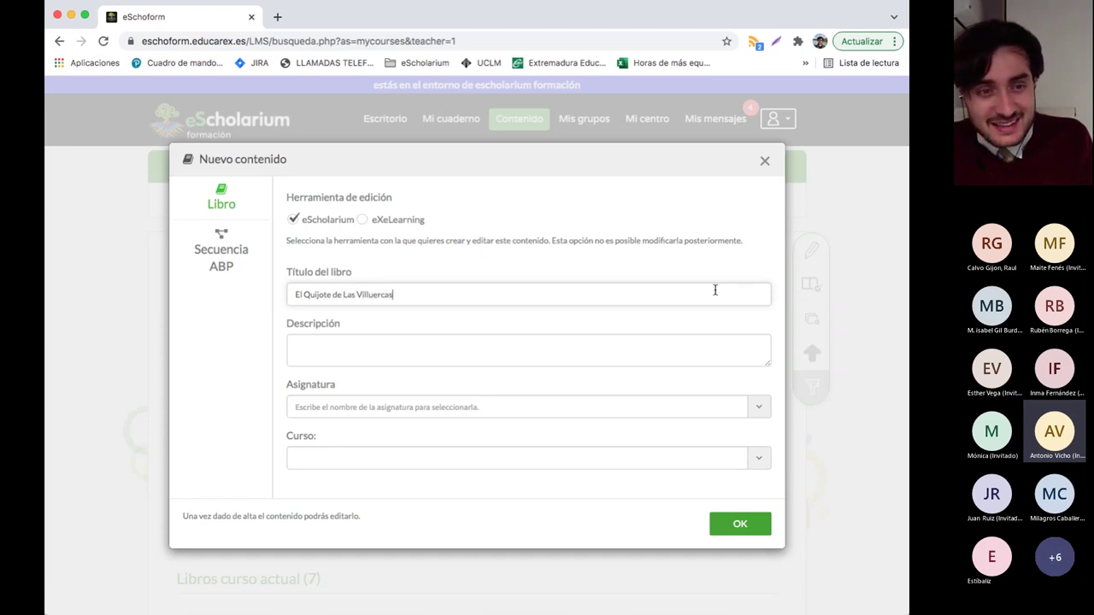
{"action": "key", "text": "Tab"}
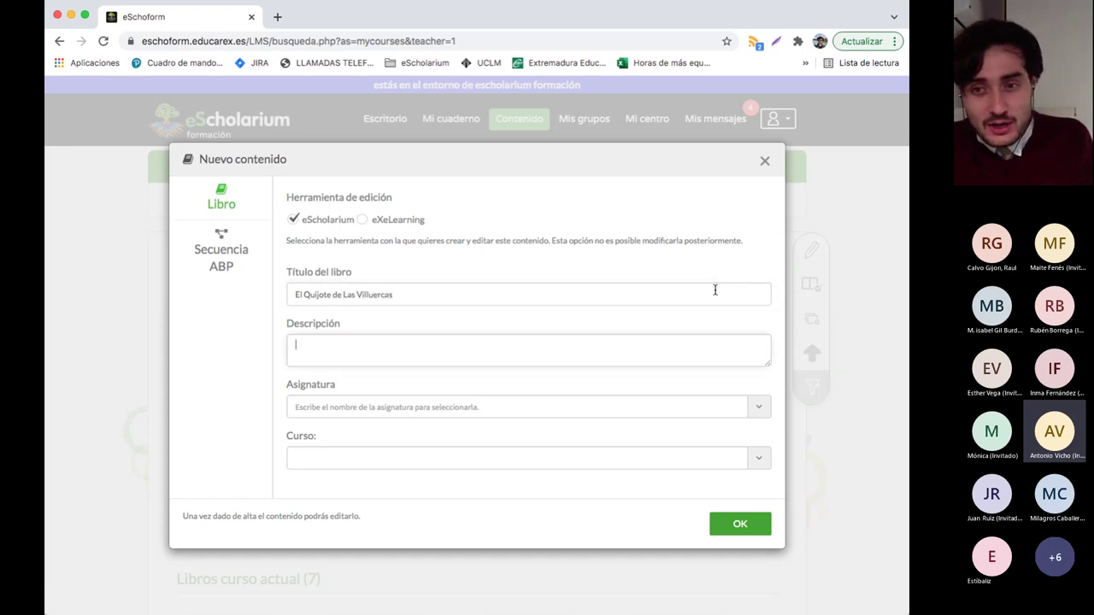
{"action": "type", "text": "Un"}
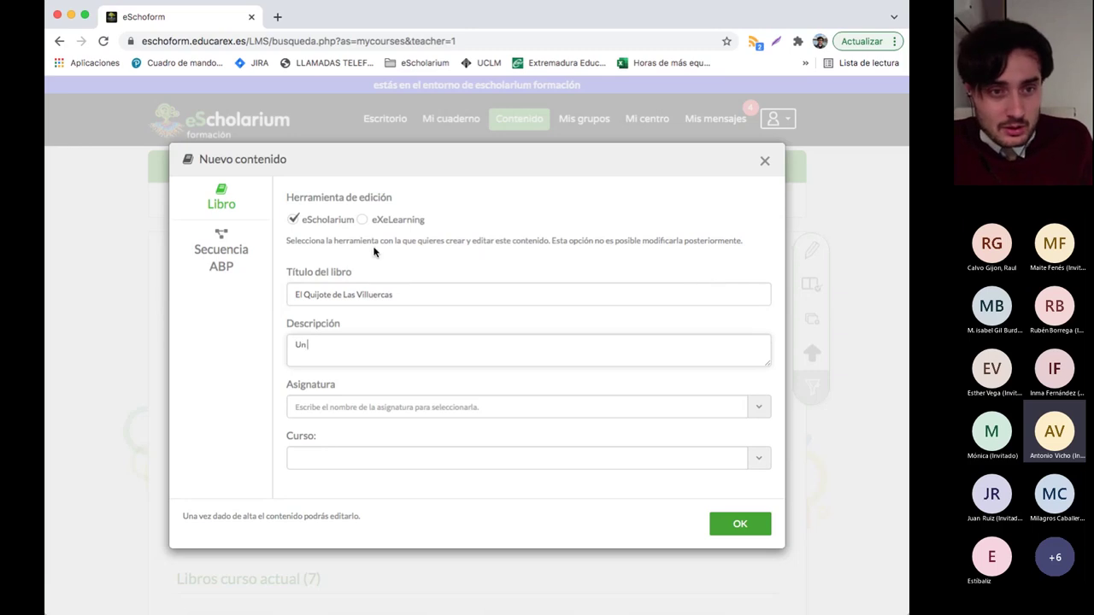
Choose Secuencia ABP as the new content type and title the sequence "El Quijote de Las Villuercas"
{"action": "left_click", "coordinate": [238, 254]}
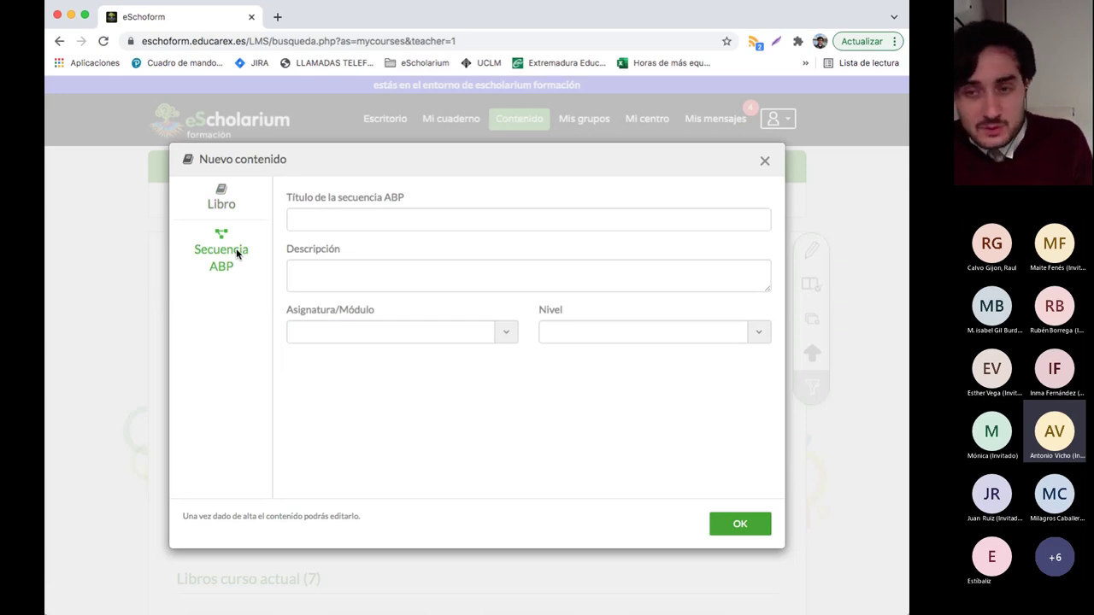
{"action": "left_click", "coordinate": [324, 216]}
{"action": "type", "text": "El Q"}
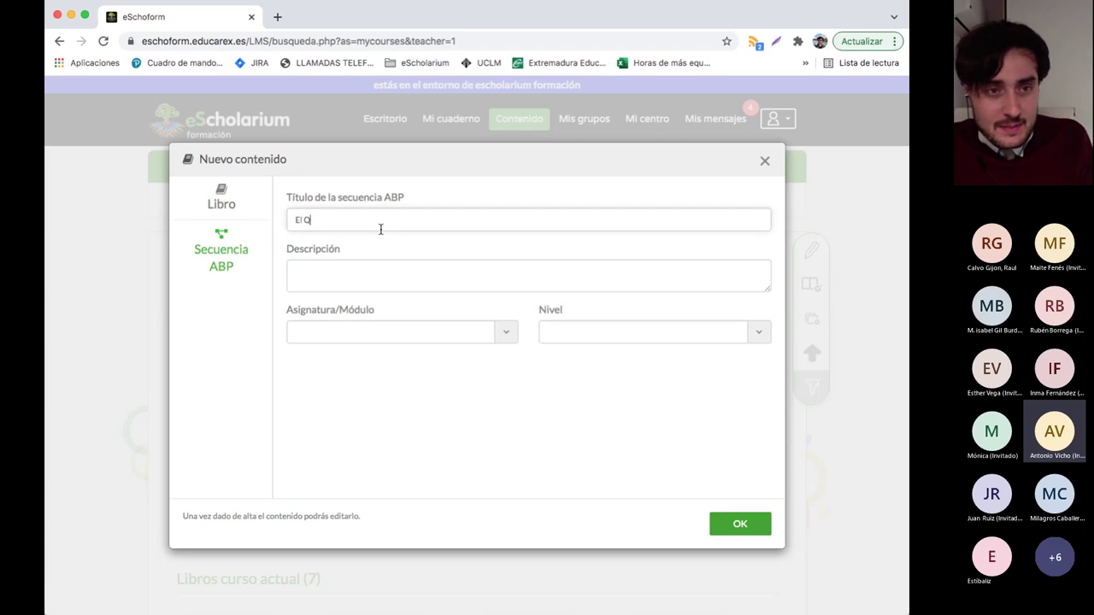
{"action": "type", "text": "uijote de Las Villuercas"}
Set the sequence's subject to Geografía e Historia and its level to 1º ESO
{"action": "left_click", "coordinate": [313, 330]}
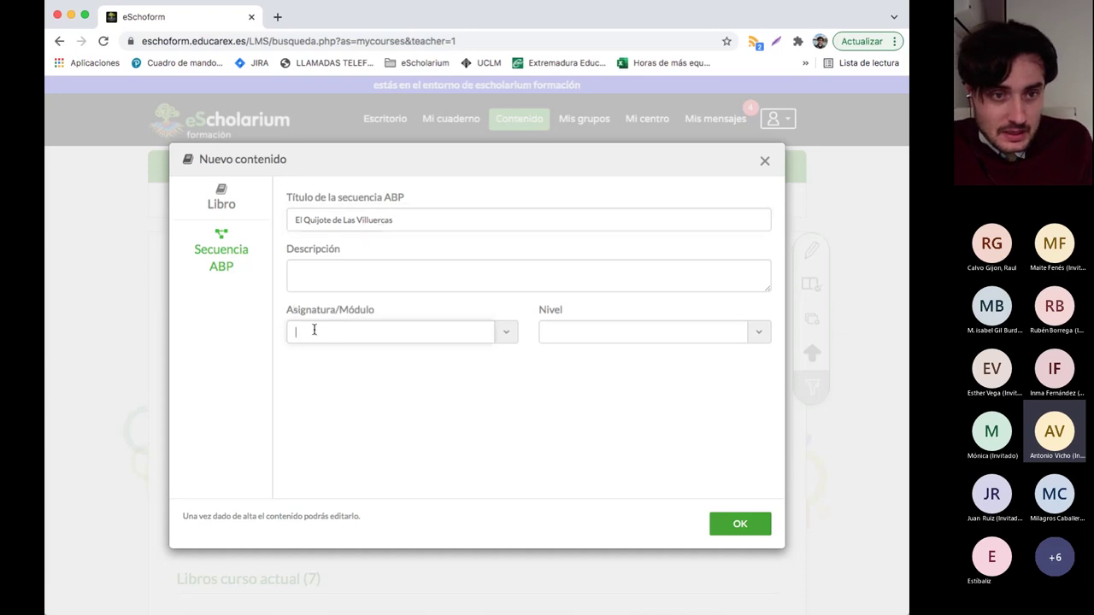
{"action": "type", "text": "Geo"}
{"action": "key", "text": "Down"}
{"action": "key", "text": "Down"}
{"action": "key", "text": "Down"}
{"action": "key", "text": "Return"}
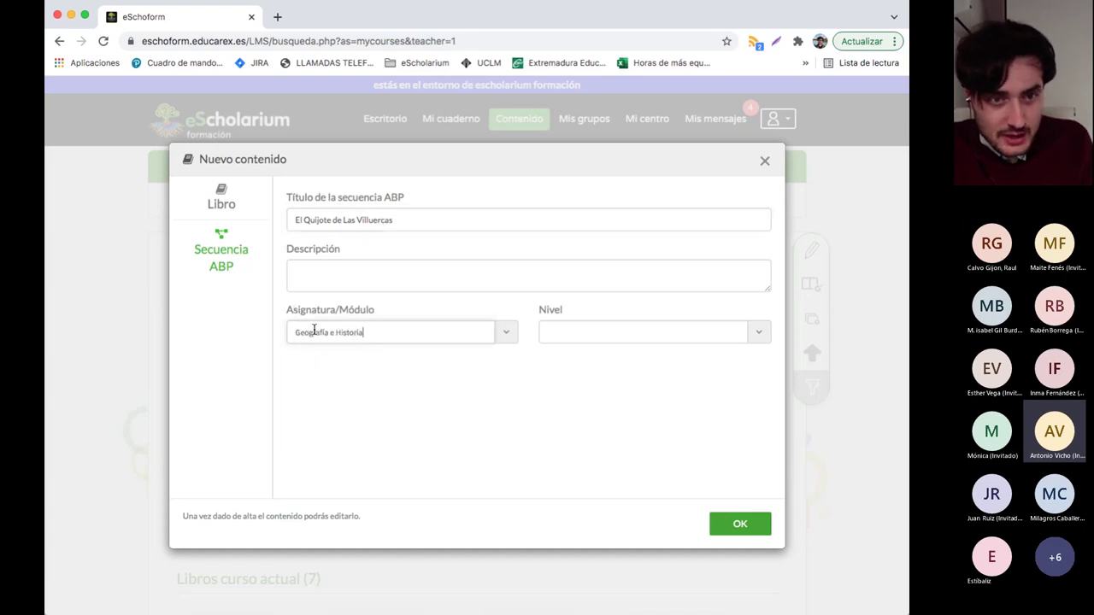
{"action": "left_click", "coordinate": [598, 334]}
{"action": "type", "text": "1"}
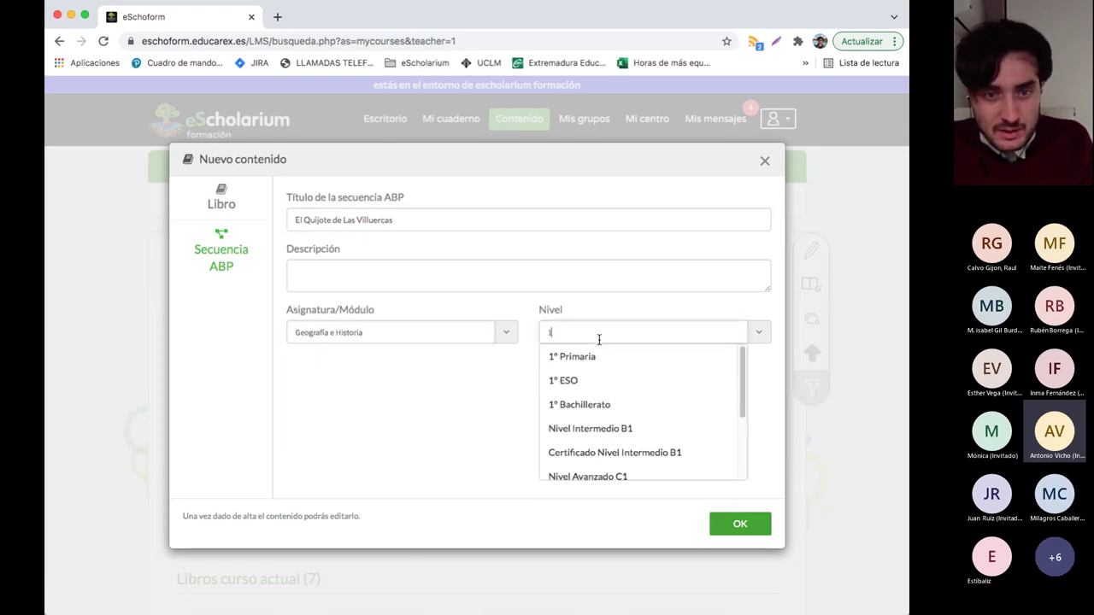
{"action": "left_click", "coordinate": [581, 381]}
Describe the sequence as "Un REA con metodología ABP que te permitirá conocer más y mejor la zona de Las Villuercas"
{"action": "left_click", "coordinate": [407, 277]}
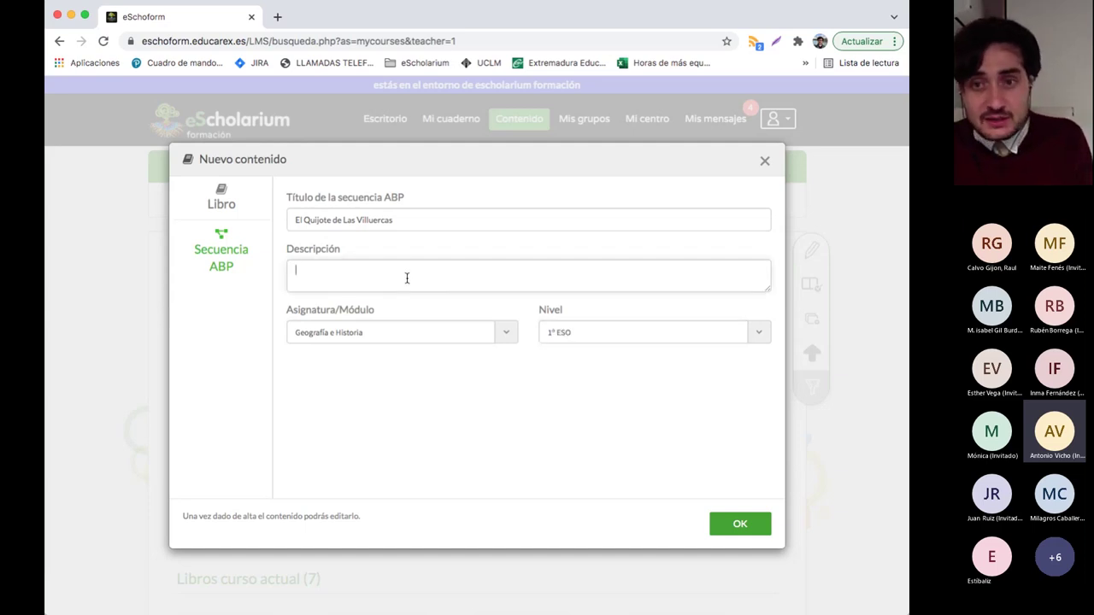
{"action": "type", "text": "Un libro c"}
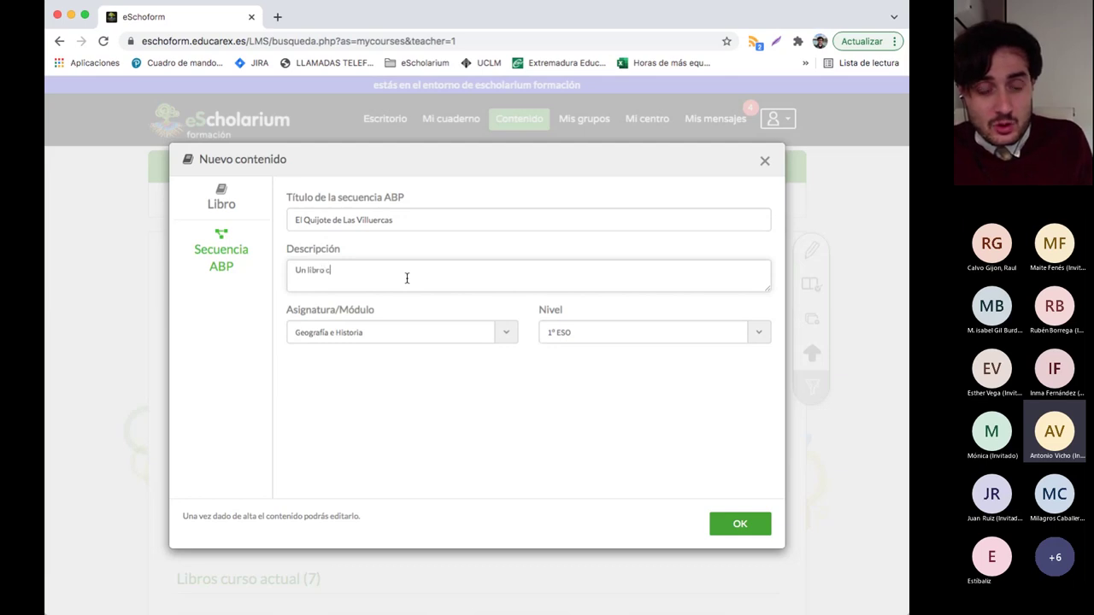
{"action": "type", "text": "on metodo"}
{"action": "key", "text": "ctrl+a"}
{"action": "type", "text": "Un li"}
{"action": "key", "text": "BackSpace"}
{"action": "key", "text": "BackSpace"}
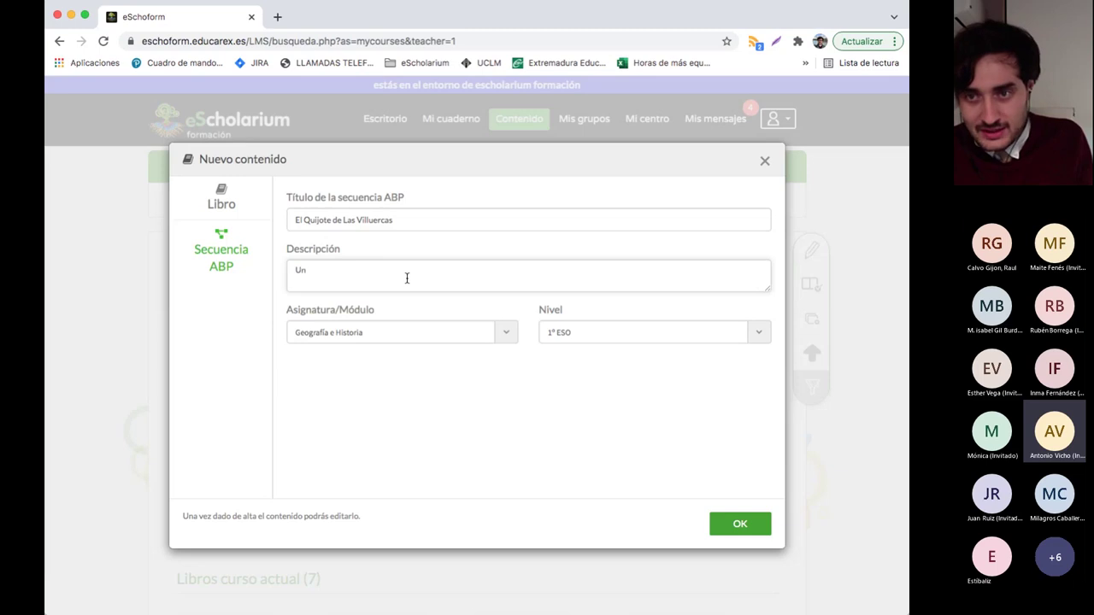
{"action": "type", "text": "REA con "}
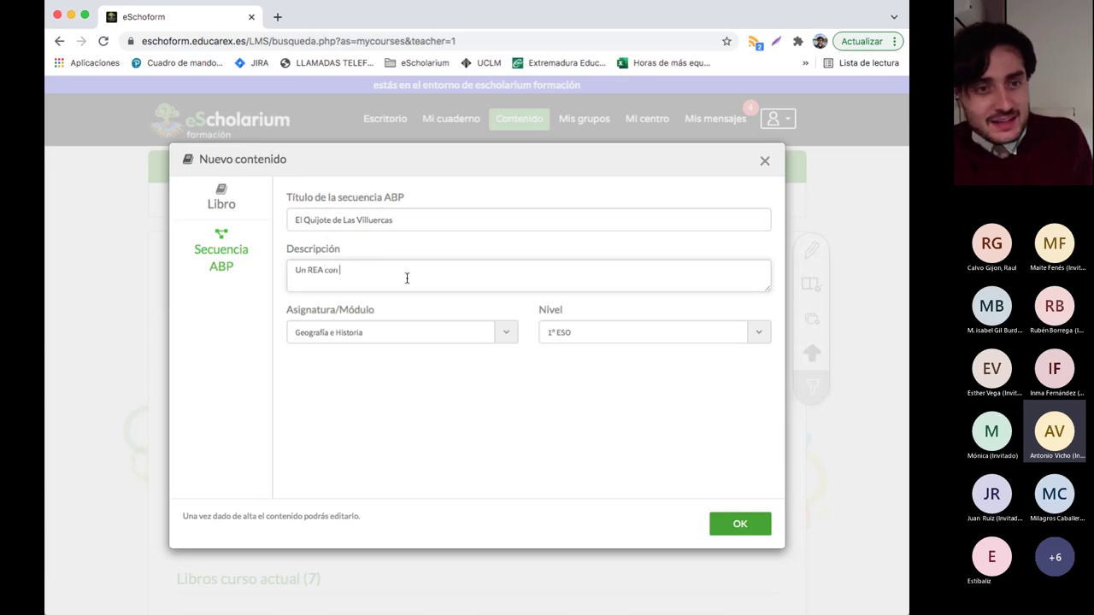
{"action": "type", "text": "metodología ABP"}
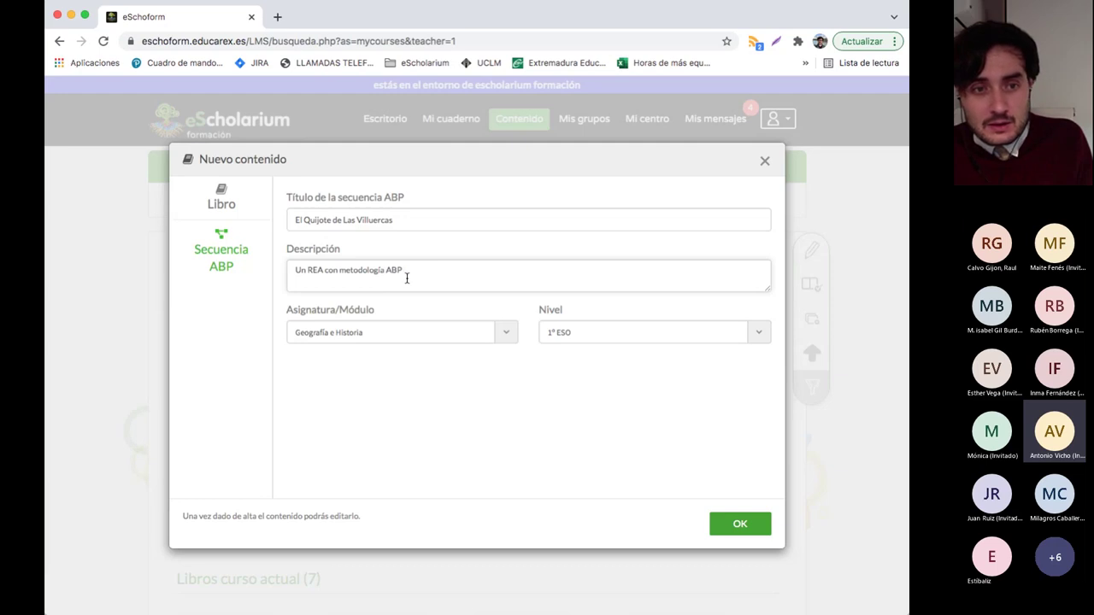
{"action": "type", "text": " que te p"}
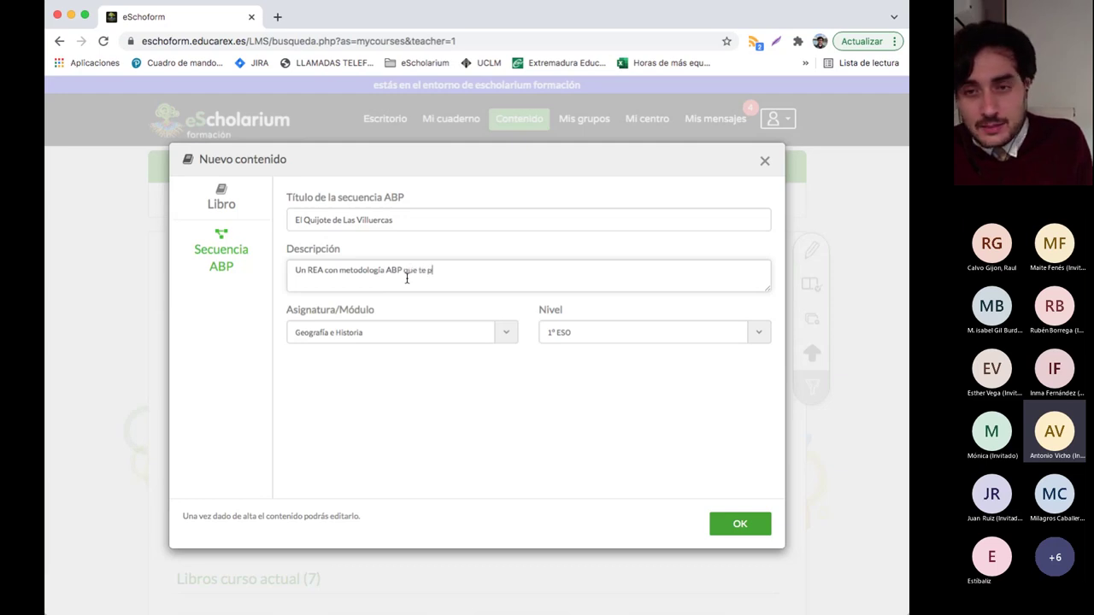
{"action": "type", "text": "ermitirá conocer má"}
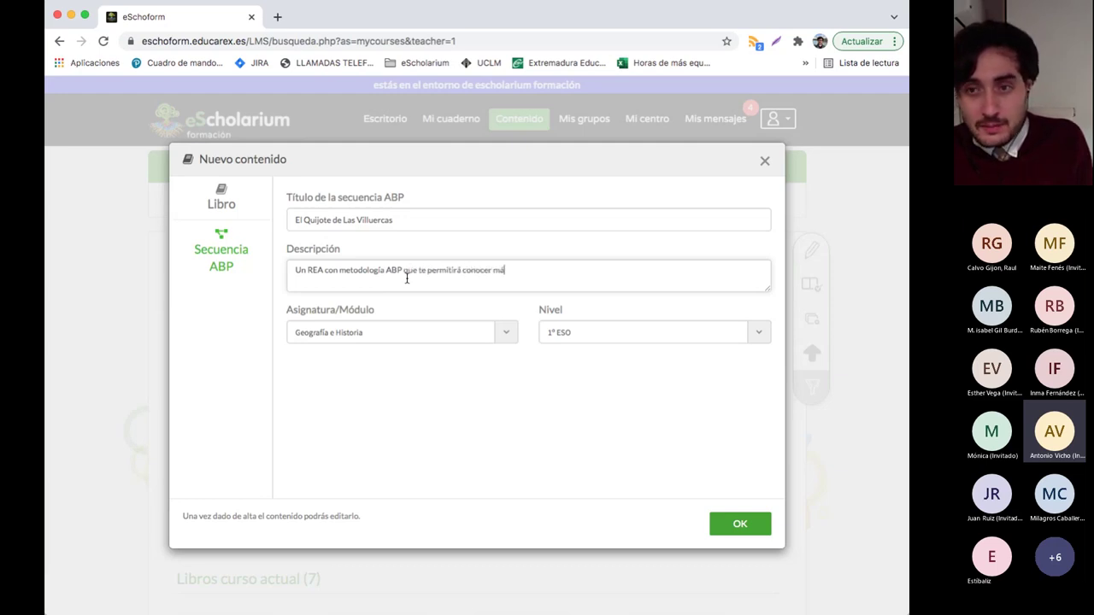
{"action": "type", "text": "s y mejor la zona de Las Vias"}
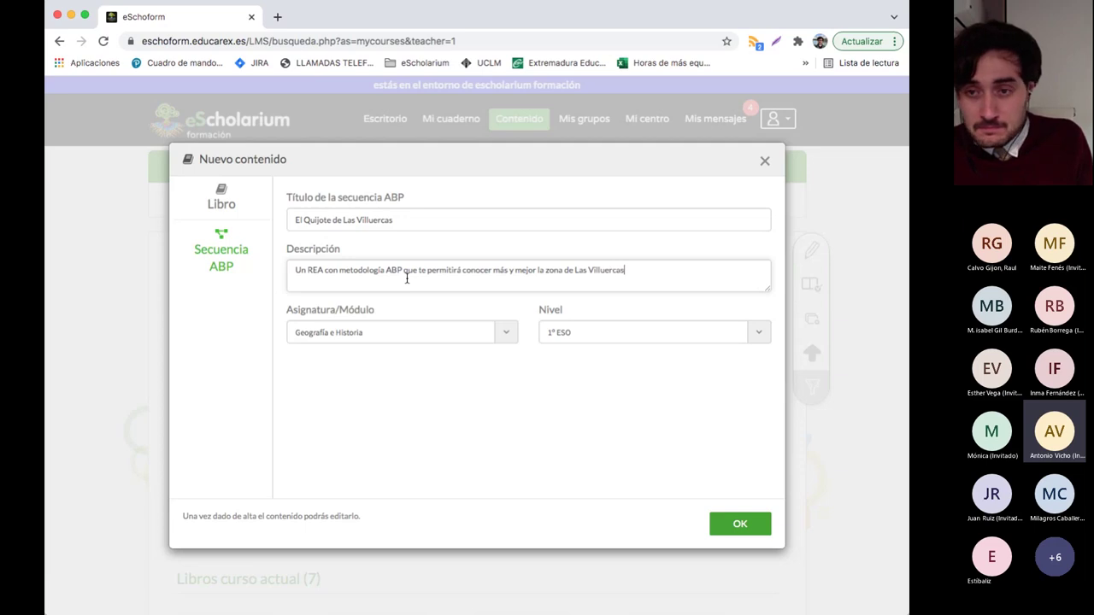
Extend the description with ". A su vez, está ambientado en el viaje que hizo Cervantes por esta zona de Extremadura."
{"action": "type", "text": ". A su vez, está ambientado en el viaje qeu h"}
{"action": "key", "text": "BackSpace"}
{"action": "key", "text": "BackSpace"}
{"action": "key", "text": "BackSpace"}
{"action": "key", "text": "BackSpace"}
{"action": "type", "text": "ue hizo Cervantes por esta zona de Extremadura."}
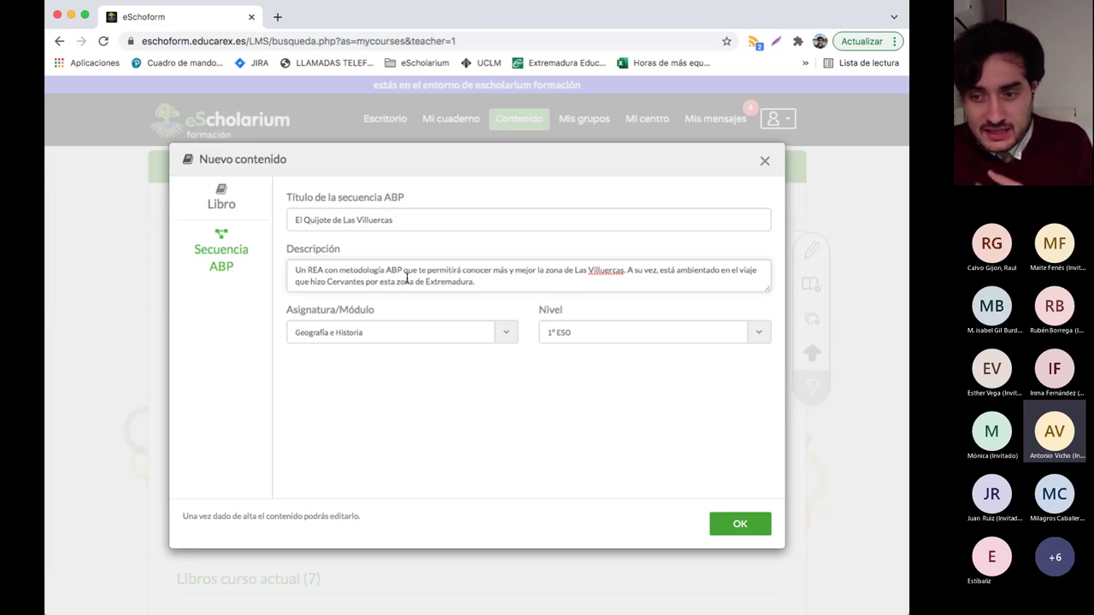
{"action": "left_click", "coordinate": [366, 228]}
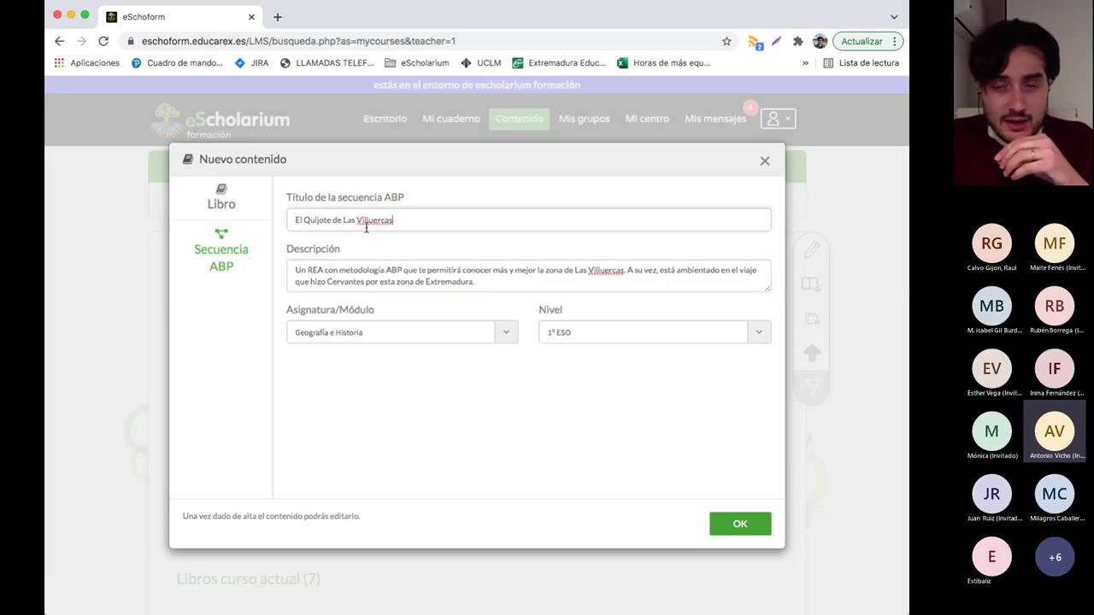
{"action": "triple_click", "coordinate": [341, 222]}
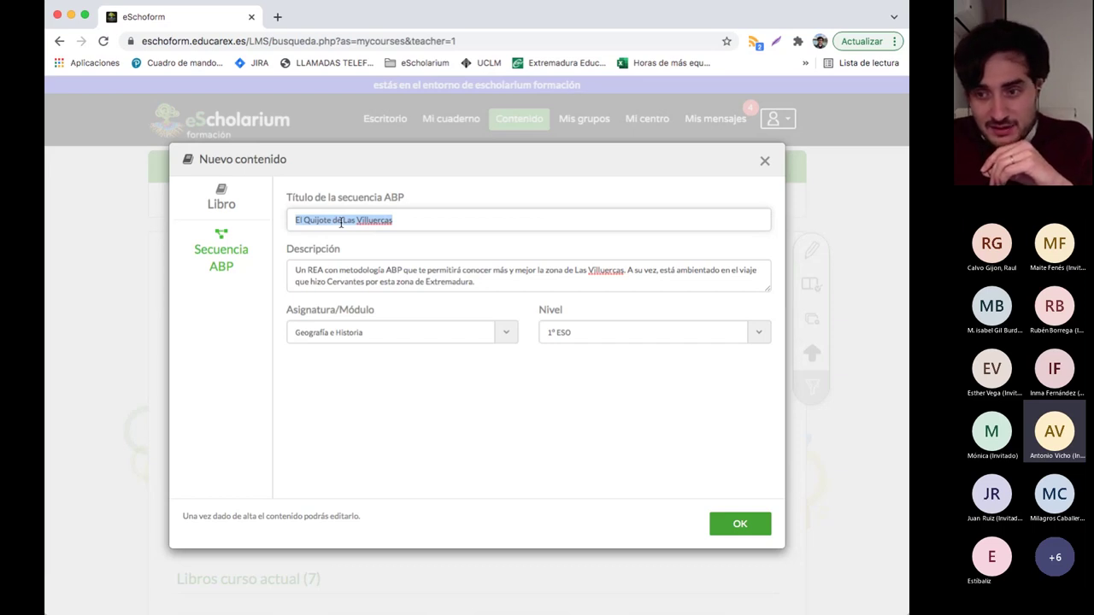
{"action": "left_click", "coordinate": [389, 220]}
{"action": "double_click", "coordinate": [389, 222]}
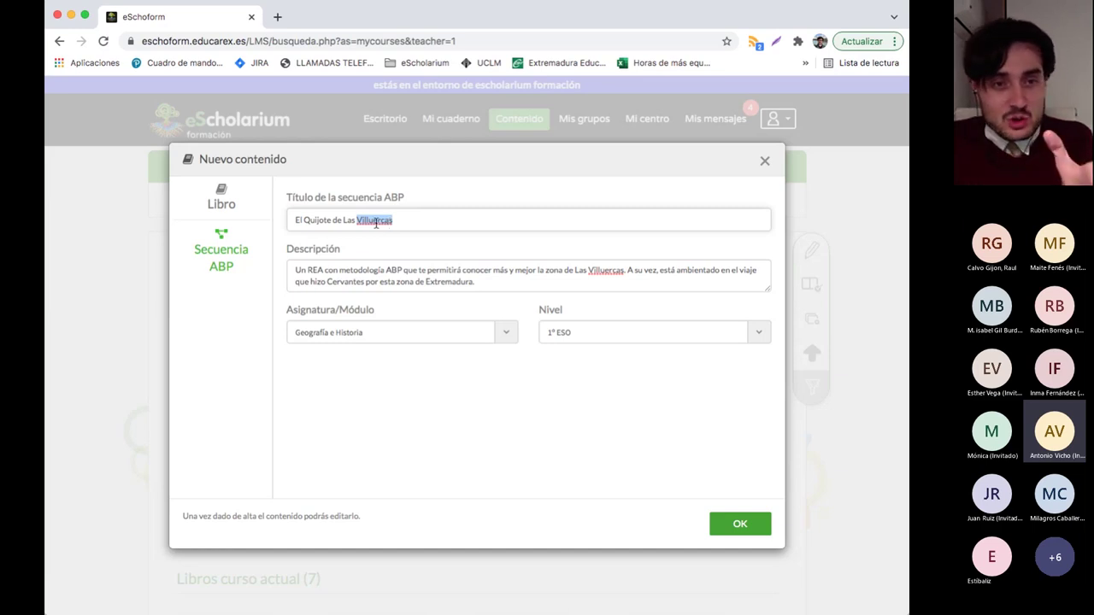
{"action": "left_click", "coordinate": [357, 221]}
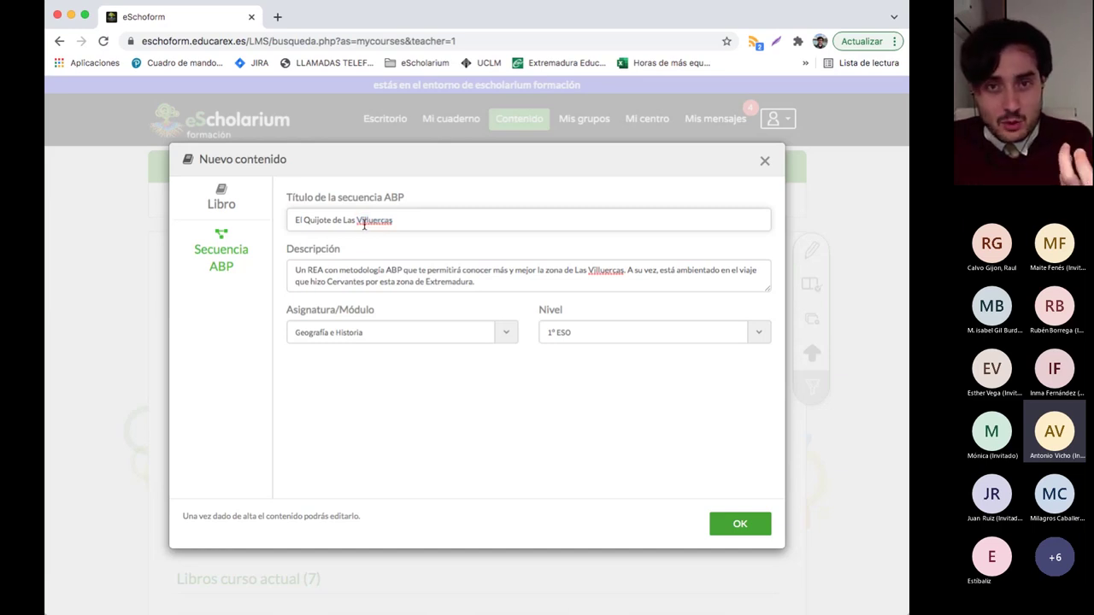
Open escholarium.educarex.es in a new tab and browse the covers and titles in its Recursos catalogue
{"action": "left_click", "coordinate": [277, 18]}
{"action": "type", "text": "escholarium.educarex.es"}
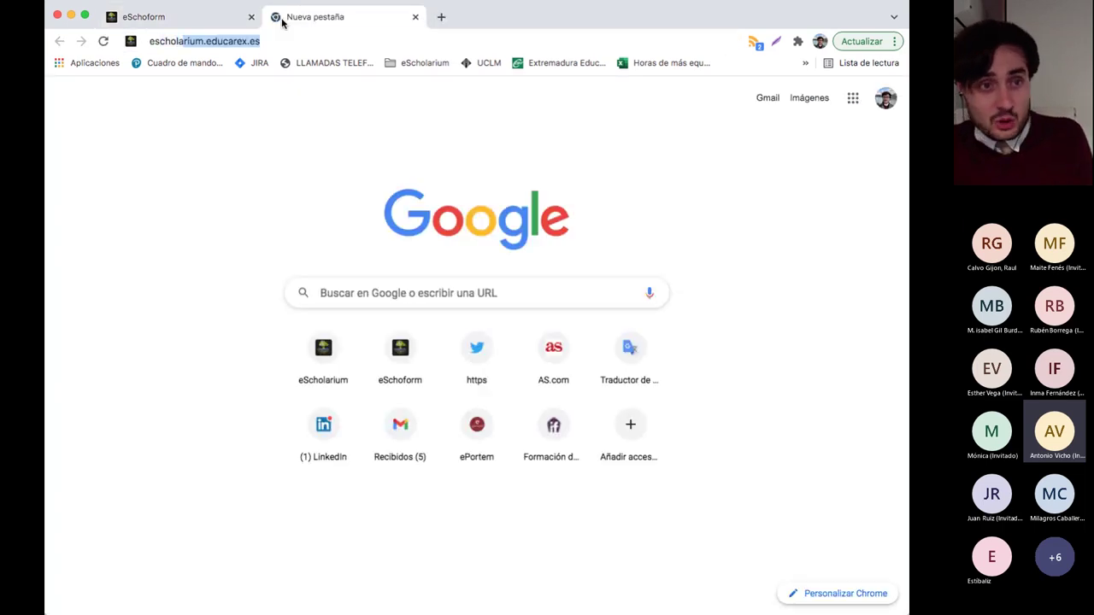
{"action": "key", "text": "Return"}
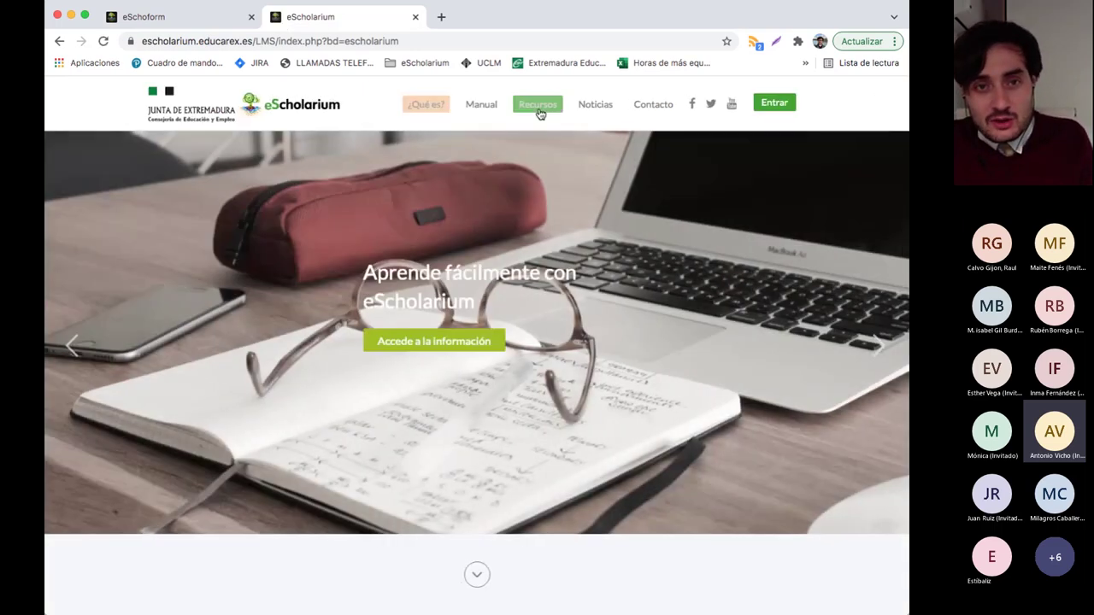
{"action": "left_click", "coordinate": [538, 107]}
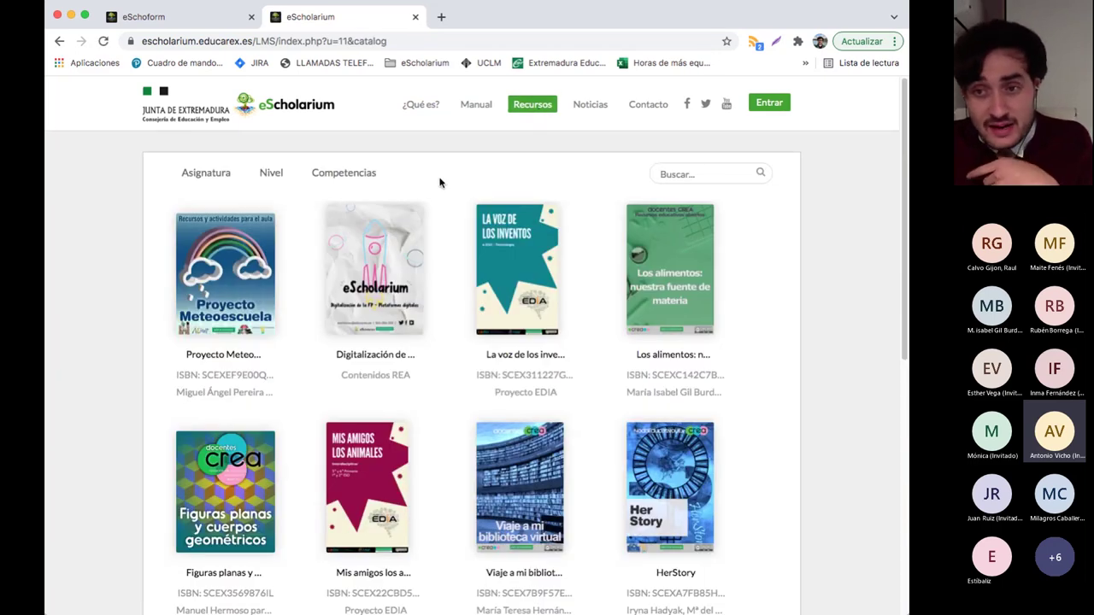
{"action": "scroll", "coordinate": [444, 184], "scroll_direction": "down", "scroll_amount": 8}
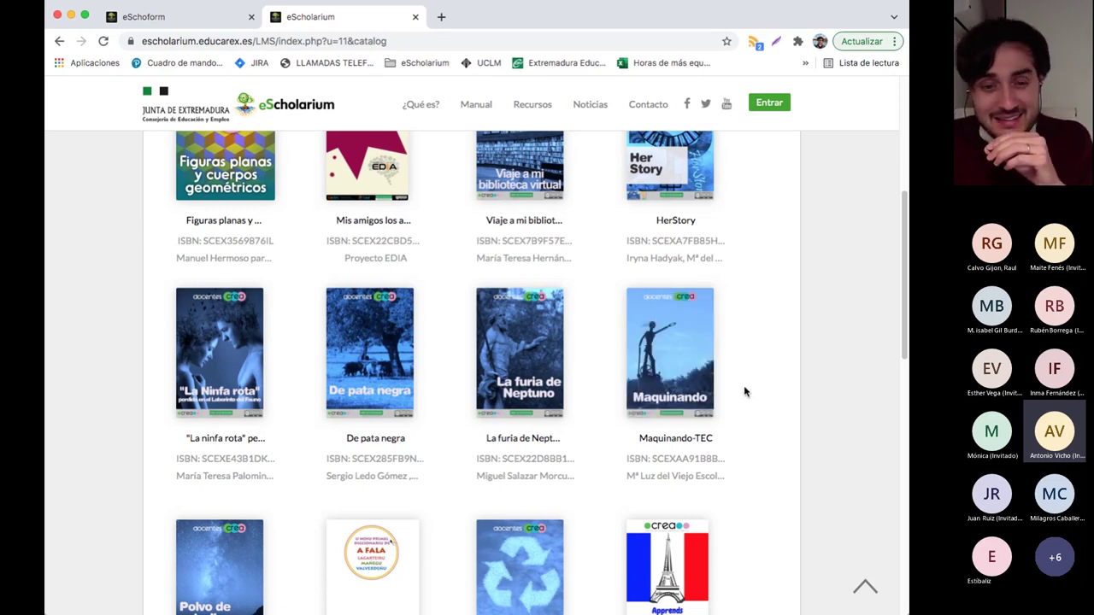
{"action": "scroll", "coordinate": [764, 391], "scroll_direction": "down", "scroll_amount": 5}
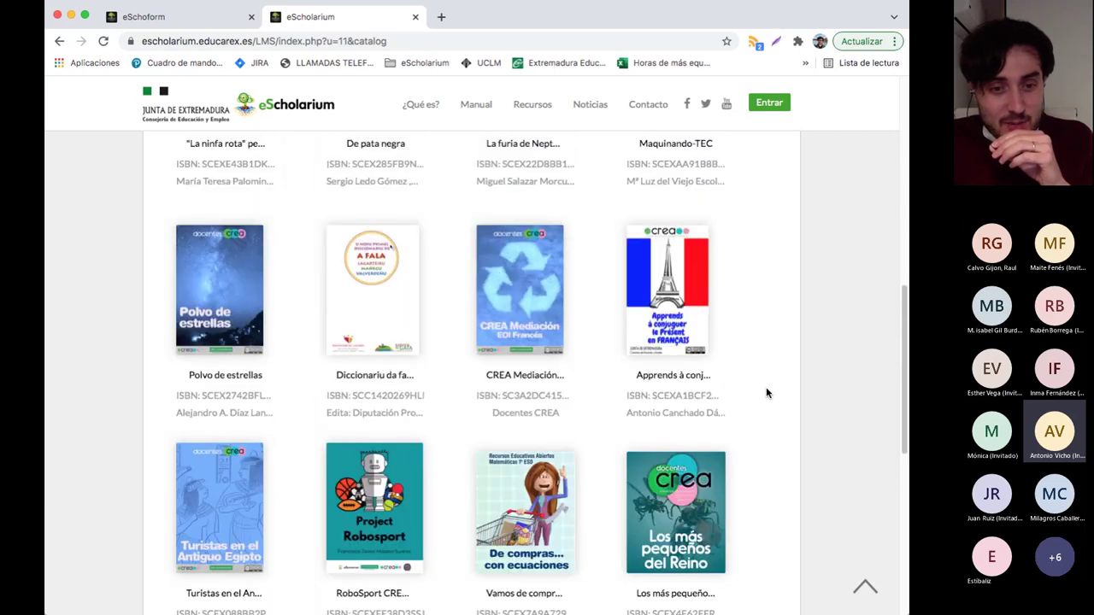
{"action": "scroll", "coordinate": [636, 442], "scroll_direction": "down", "scroll_amount": 2}
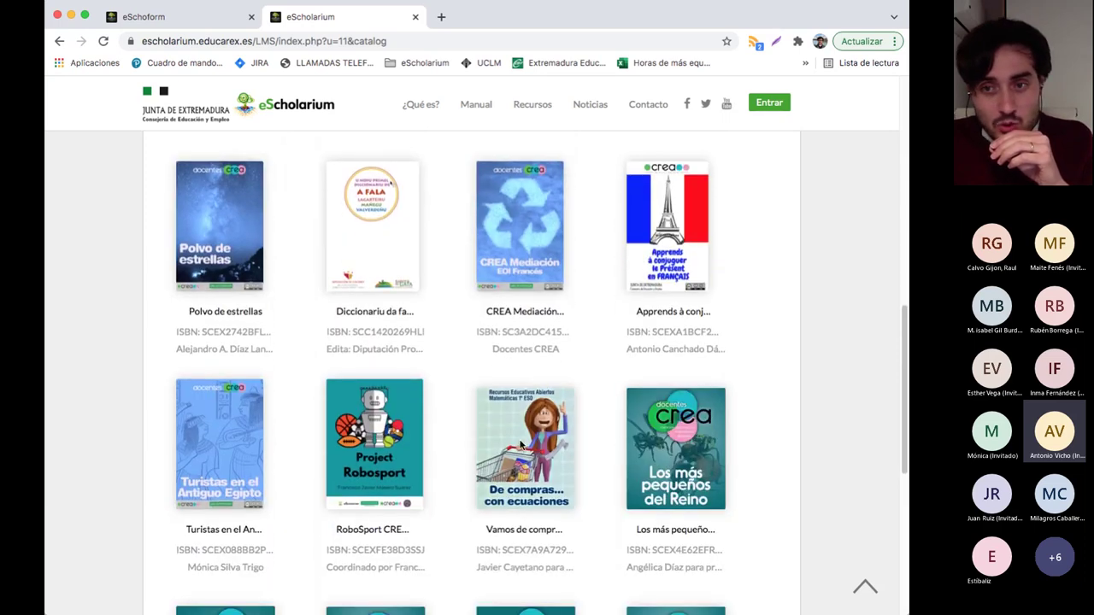
{"action": "mouse_move", "coordinate": [521, 447]}
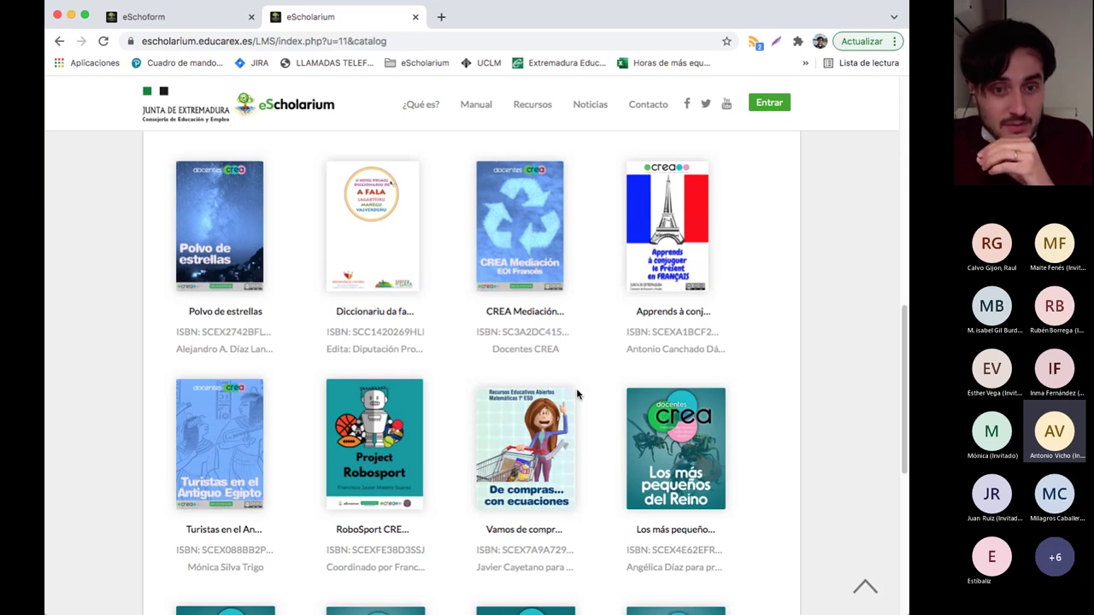
Return to the eSchoform new content form and create the ABP sequence with the entered details
{"action": "left_click", "coordinate": [205, 20]}
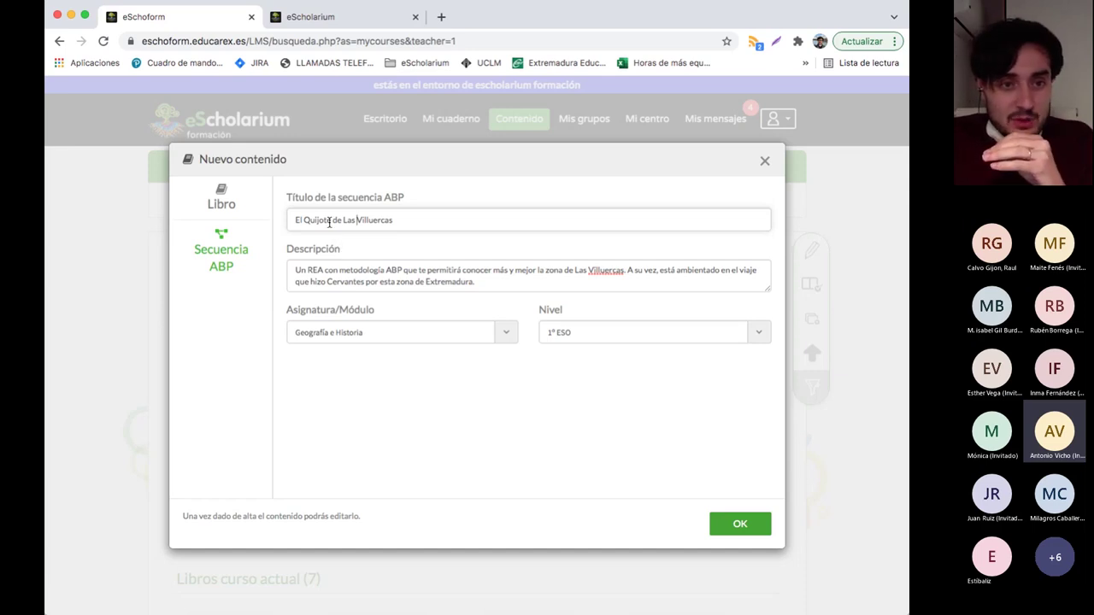
{"action": "triple_click", "coordinate": [328, 219]}
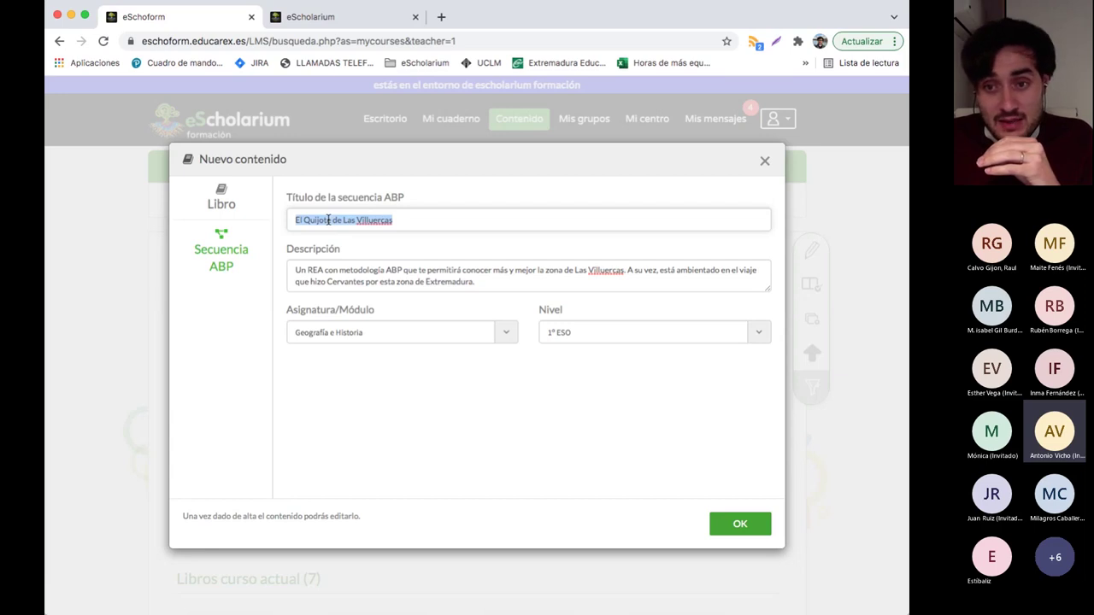
{"action": "left_click_drag", "start_coordinate": [328, 220], "coordinate": [294, 218]}
{"action": "left_click", "coordinate": [348, 219]}
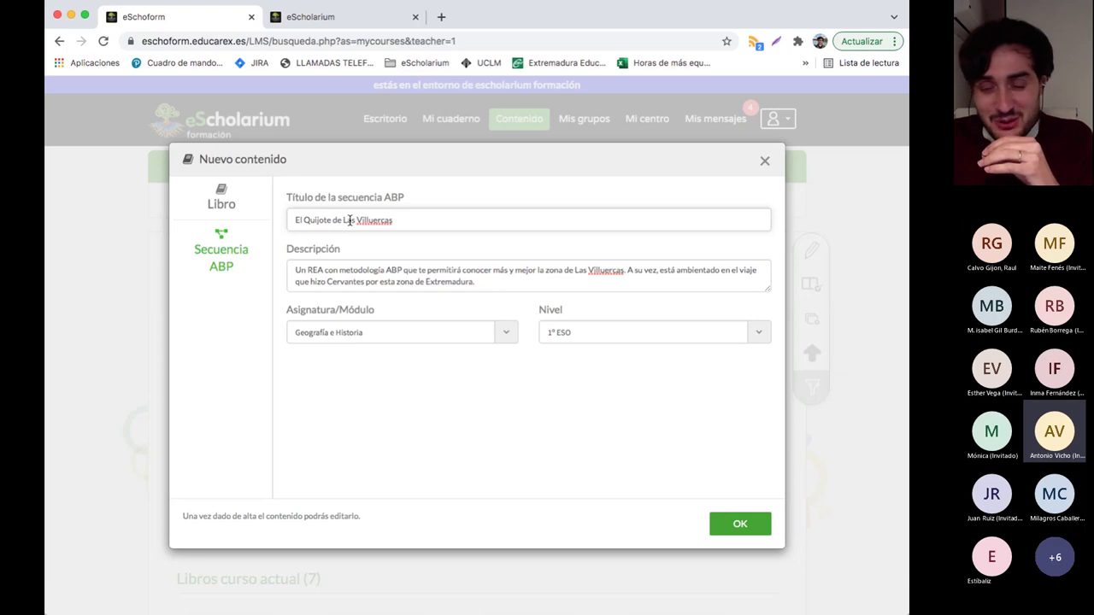
{"action": "mouse_move", "coordinate": [349, 221]}
{"action": "left_mouse_down"}
{"action": "mouse_move", "coordinate": [395, 220]}
{"action": "mouse_move", "coordinate": [340, 222]}
{"action": "left_mouse_up"}
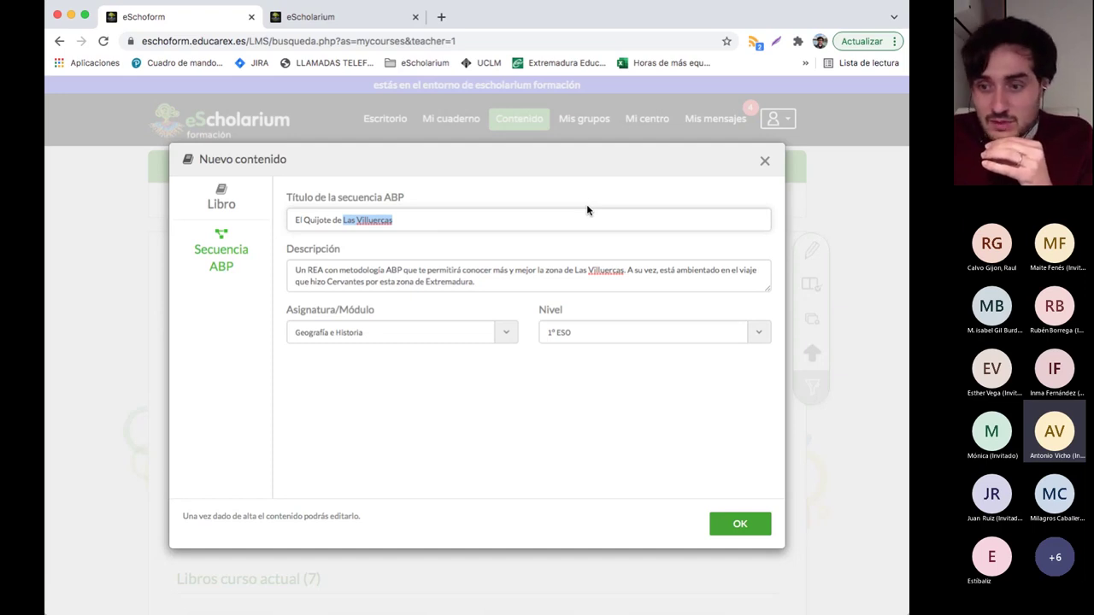
{"action": "left_click", "coordinate": [651, 427]}
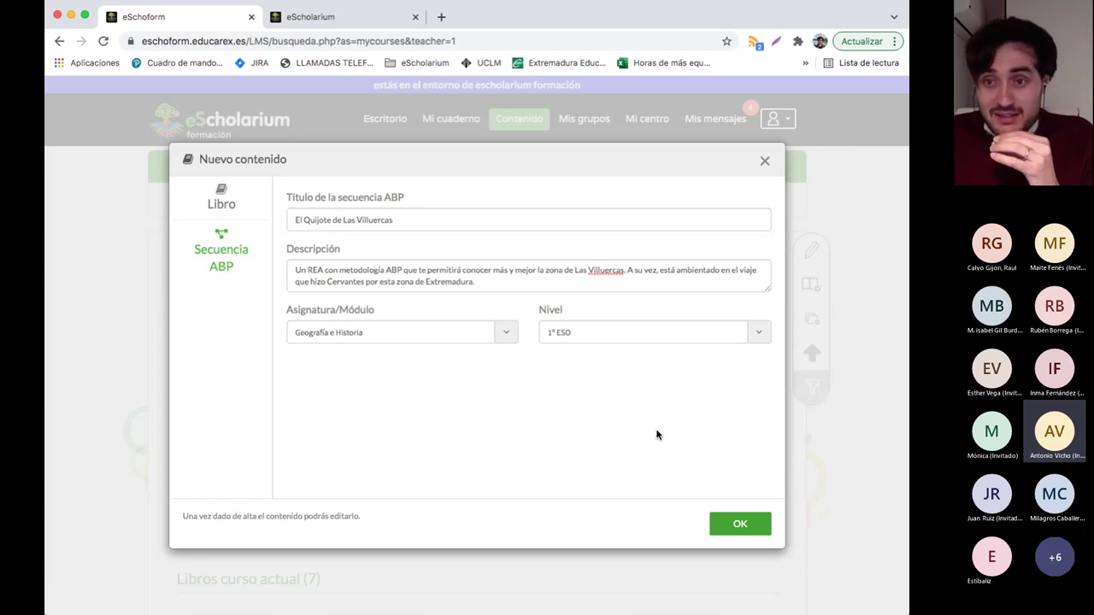
{"action": "left_click", "coordinate": [739, 524]}
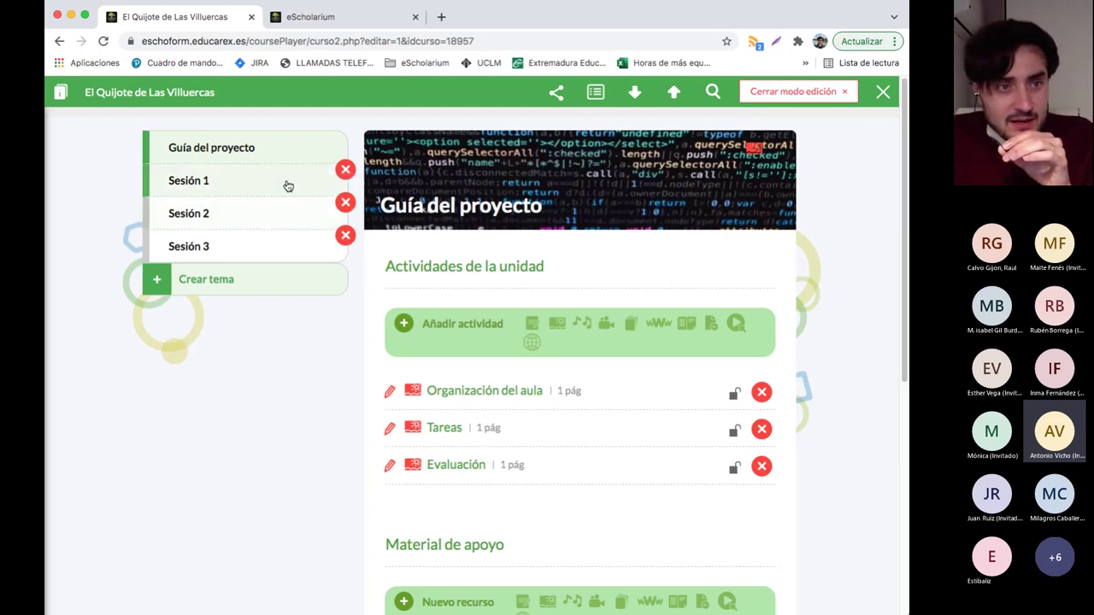
Open the Organización del aula activity in Guía del proyecto, examine its page editor and close it
{"action": "left_click", "coordinate": [248, 180]}
{"action": "left_click", "coordinate": [242, 149]}
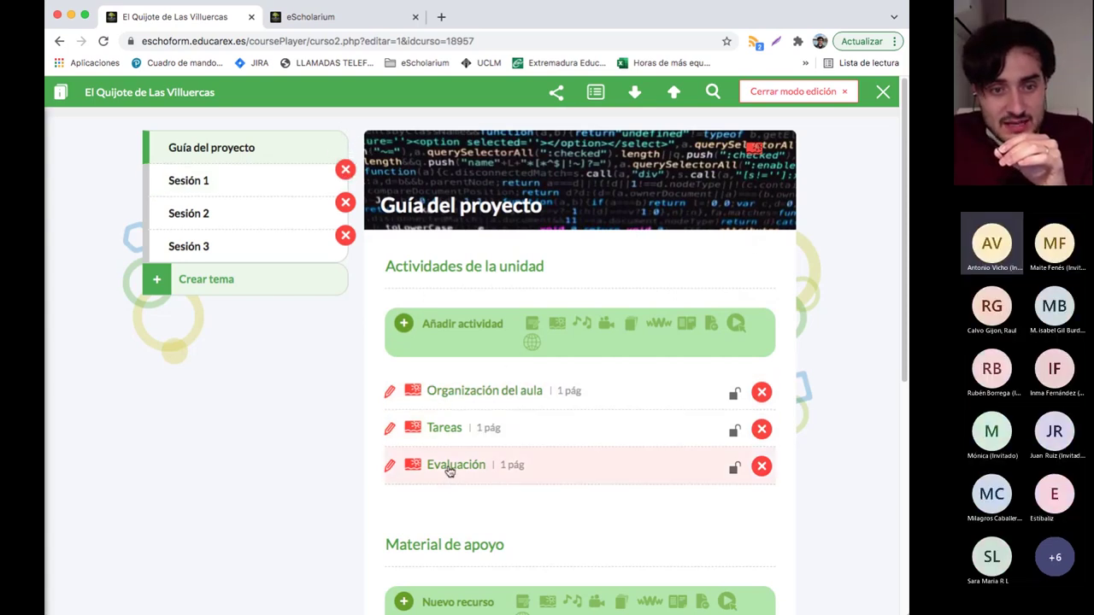
{"action": "left_click", "coordinate": [475, 392]}
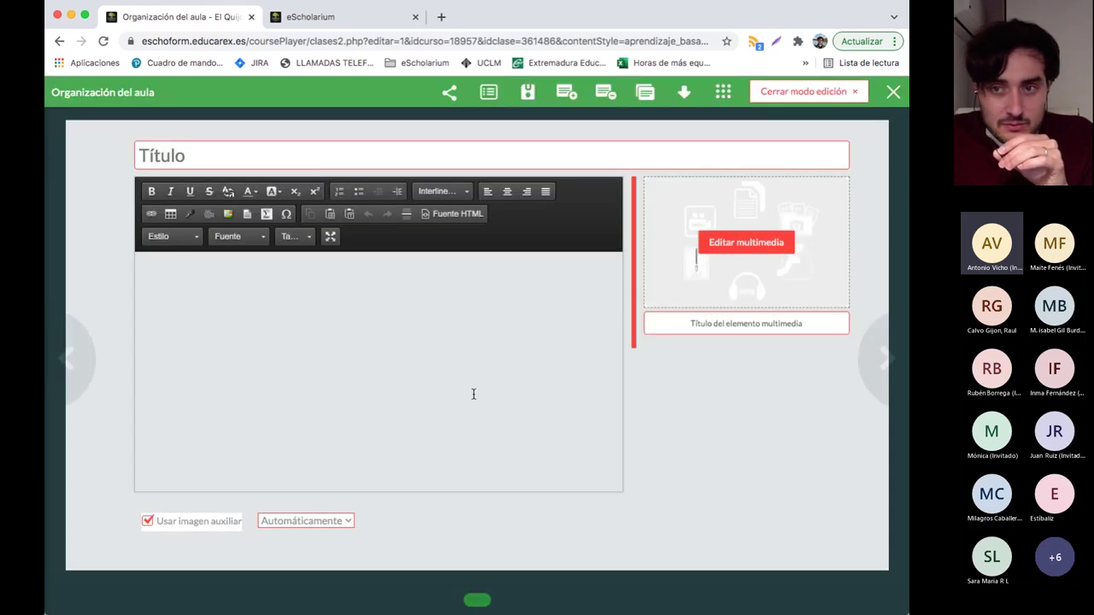
{"action": "left_click", "coordinate": [476, 375]}
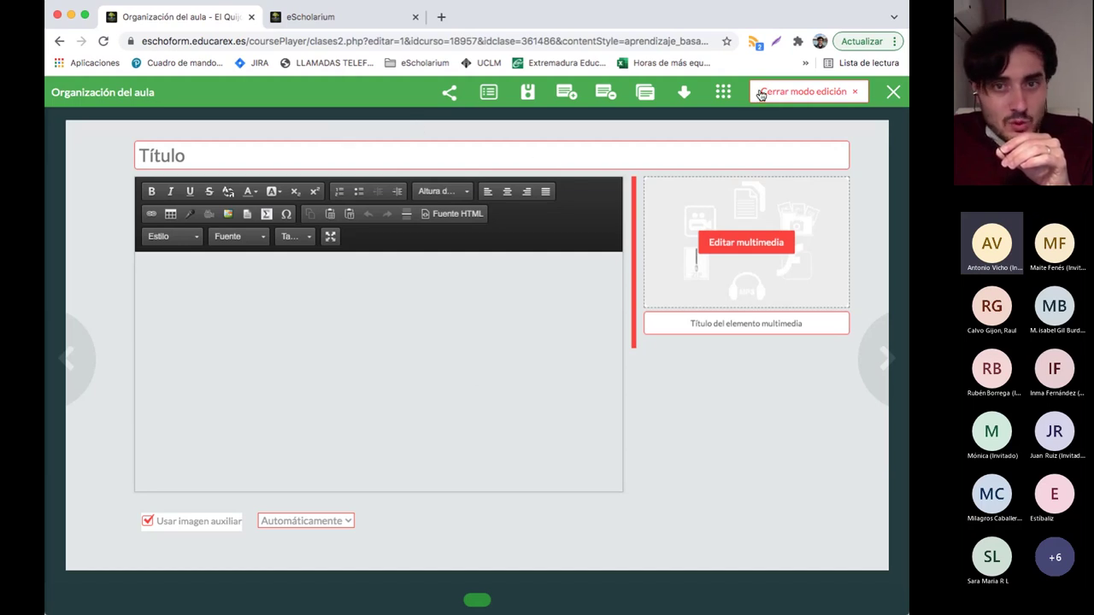
{"action": "left_click", "coordinate": [195, 152]}
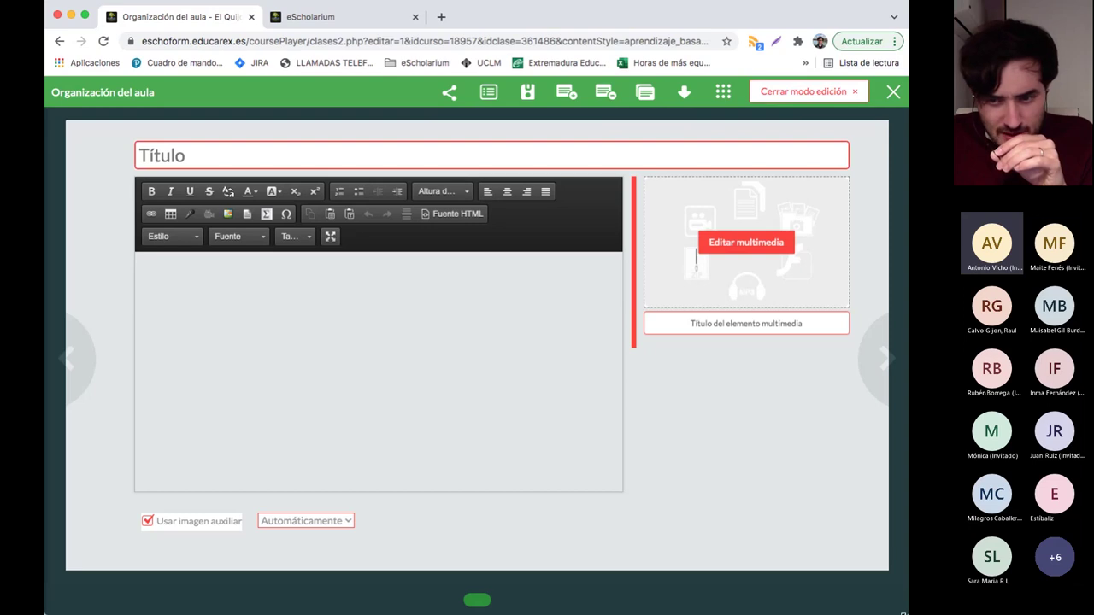
{"action": "left_click", "coordinate": [893, 92]}
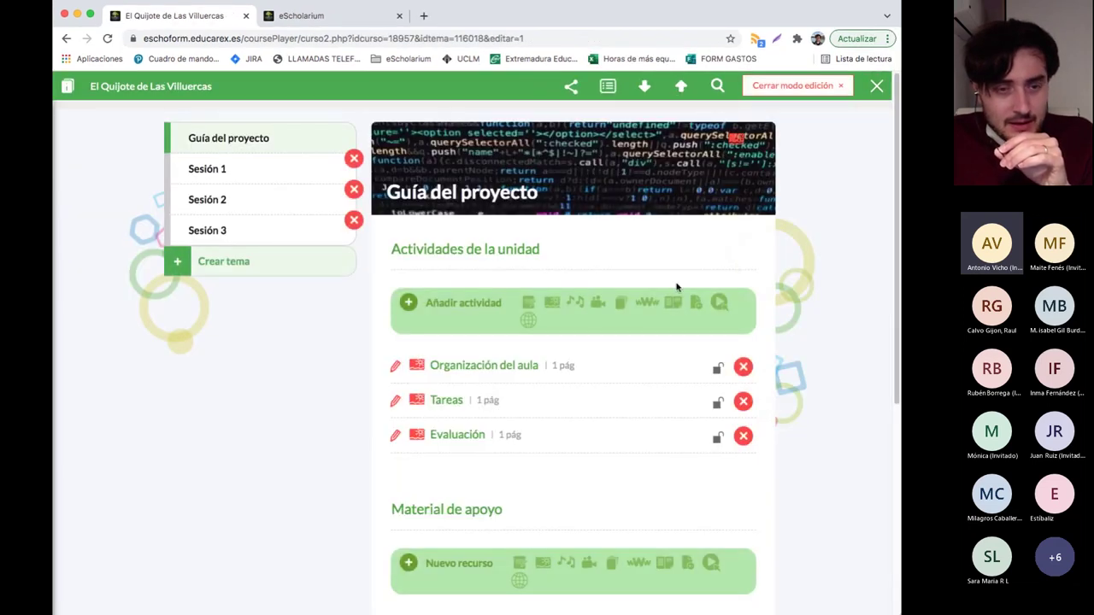
Look through the activity and support material sections of Sesión 1, Sesión 2 and Sesión 3
{"action": "left_click", "coordinate": [253, 178]}
{"action": "left_click", "coordinate": [245, 202]}
{"action": "left_click", "coordinate": [243, 227]}
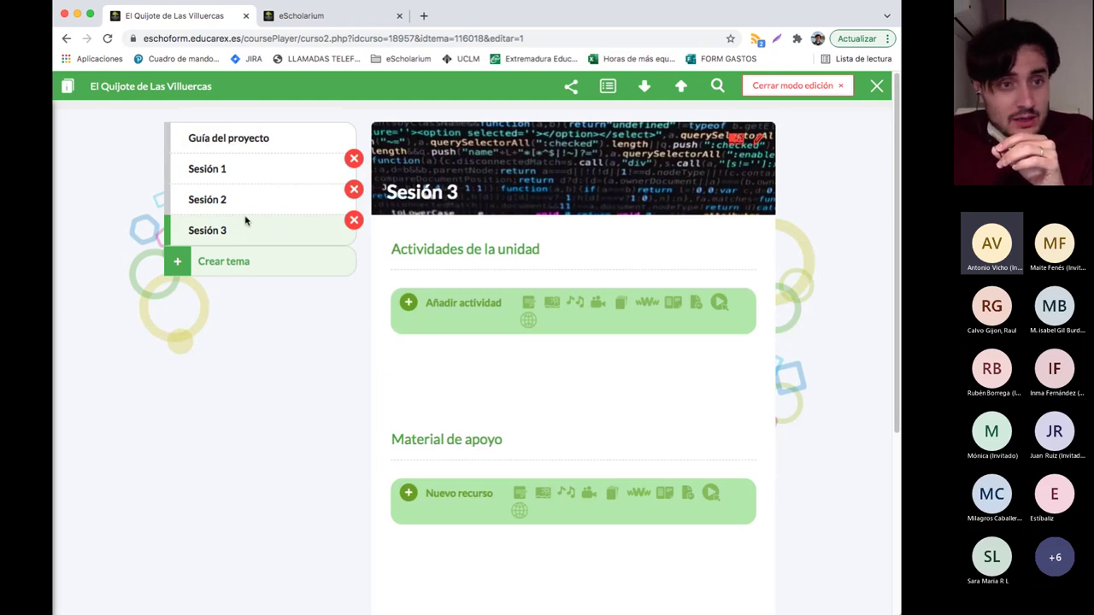
{"action": "left_click", "coordinate": [251, 209]}
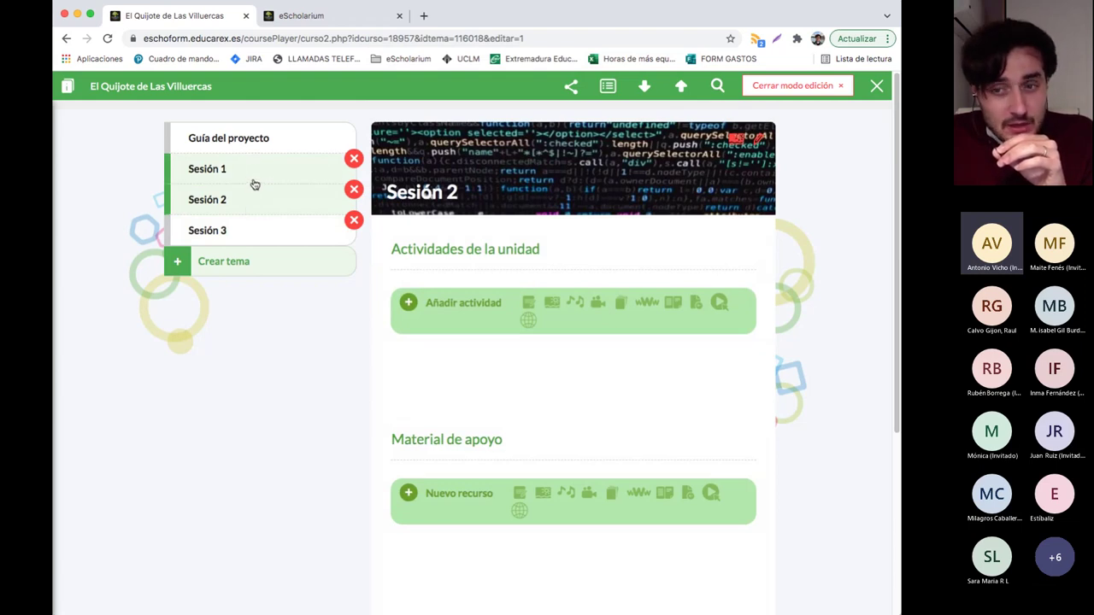
{"action": "left_click", "coordinate": [254, 185]}
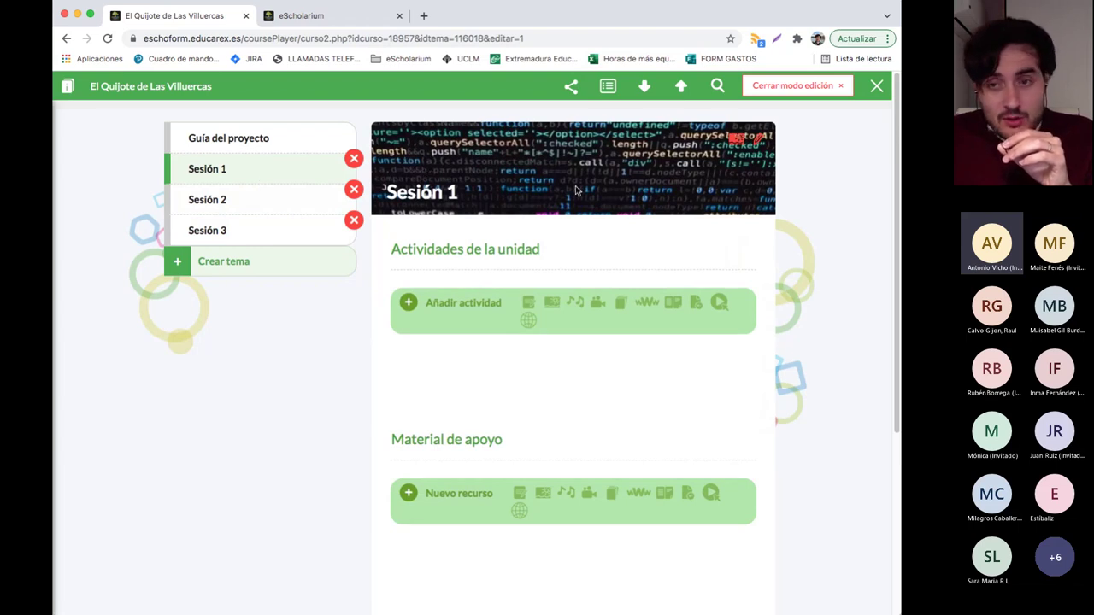
Leave edit mode to examine the sequence's main page and its description, and return to editing
{"action": "left_click", "coordinate": [818, 92]}
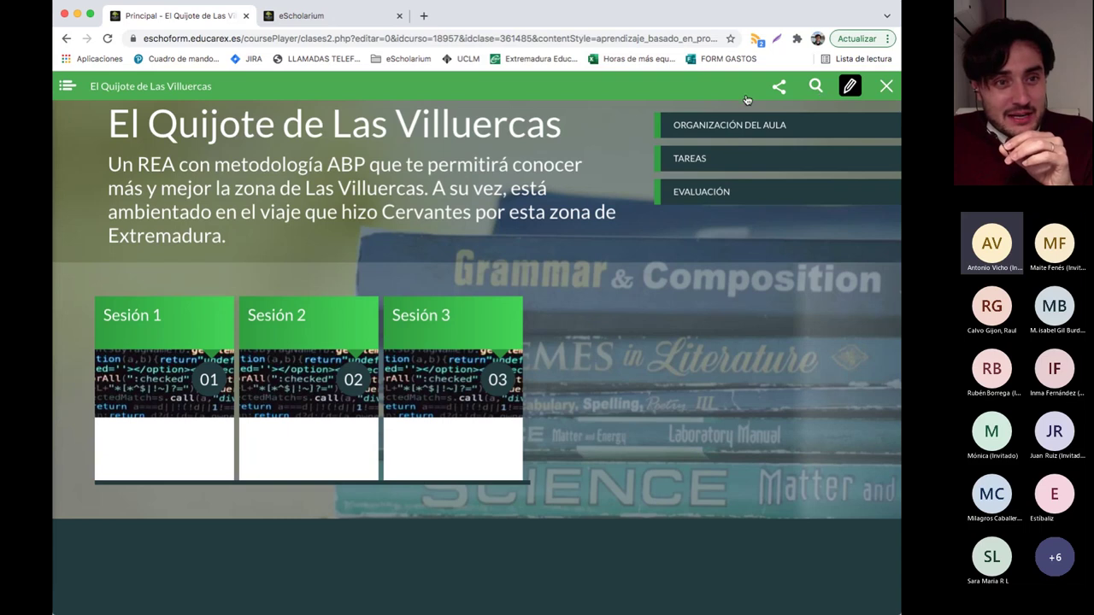
{"action": "left_click_drag", "start_coordinate": [108, 164], "coordinate": [393, 212]}
{"action": "triple_click", "coordinate": [294, 213]}
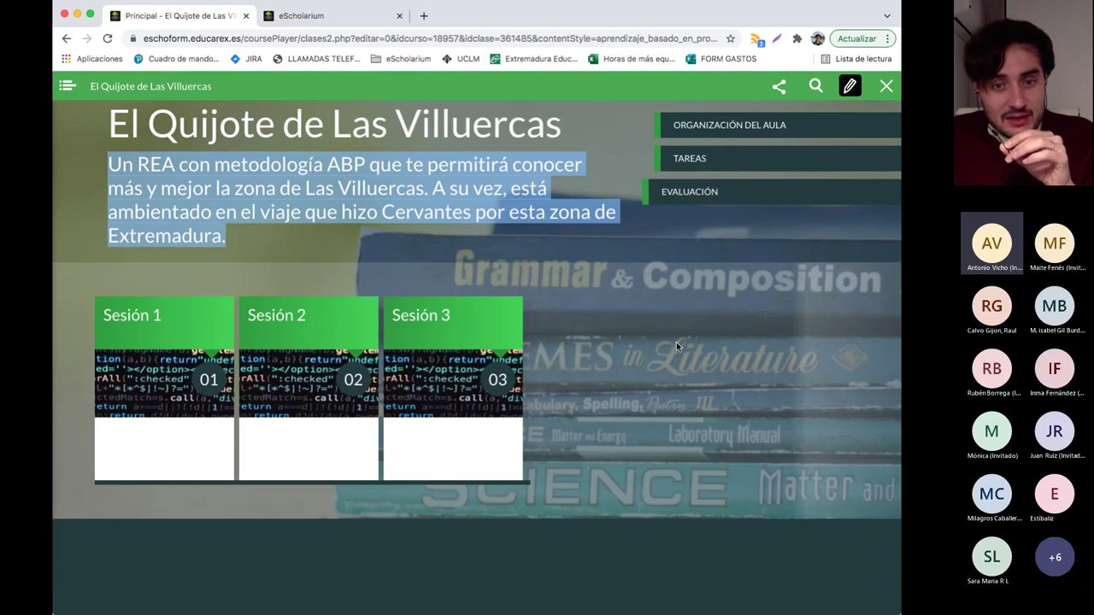
{"action": "left_click", "coordinate": [847, 88]}
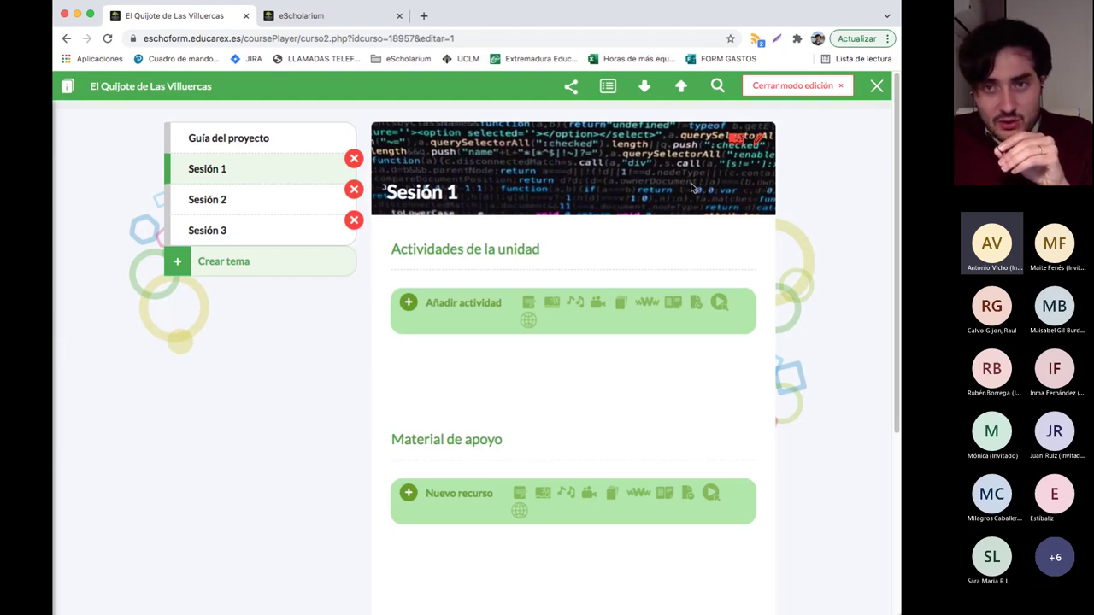
Alternate twice between the sequence's main page view and edit mode to compare them, ending in edit mode
{"action": "left_click", "coordinate": [808, 94]}
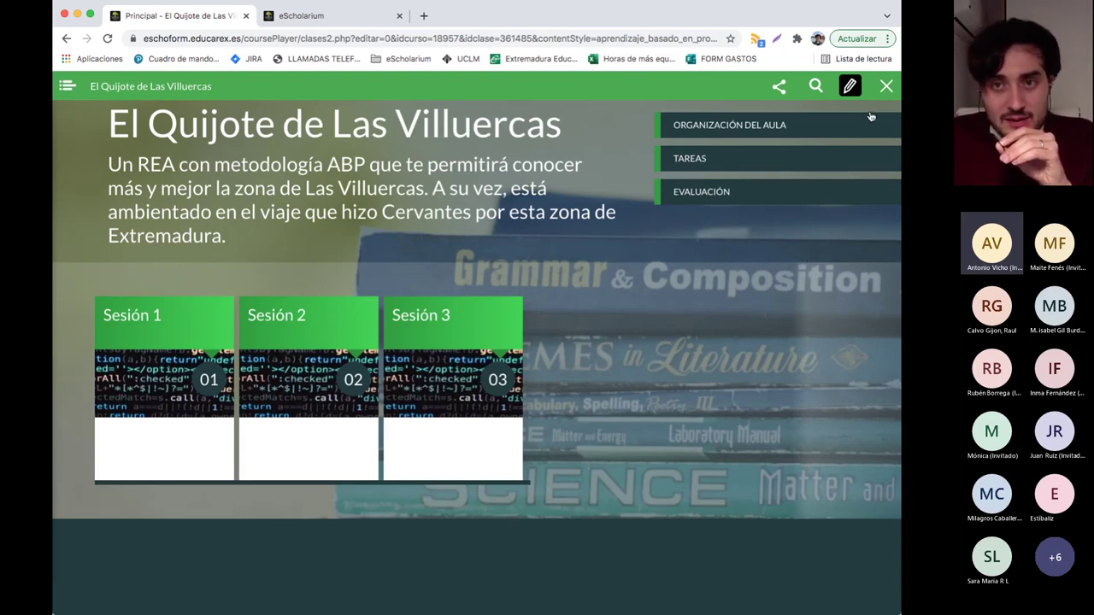
{"action": "left_click", "coordinate": [850, 87]}
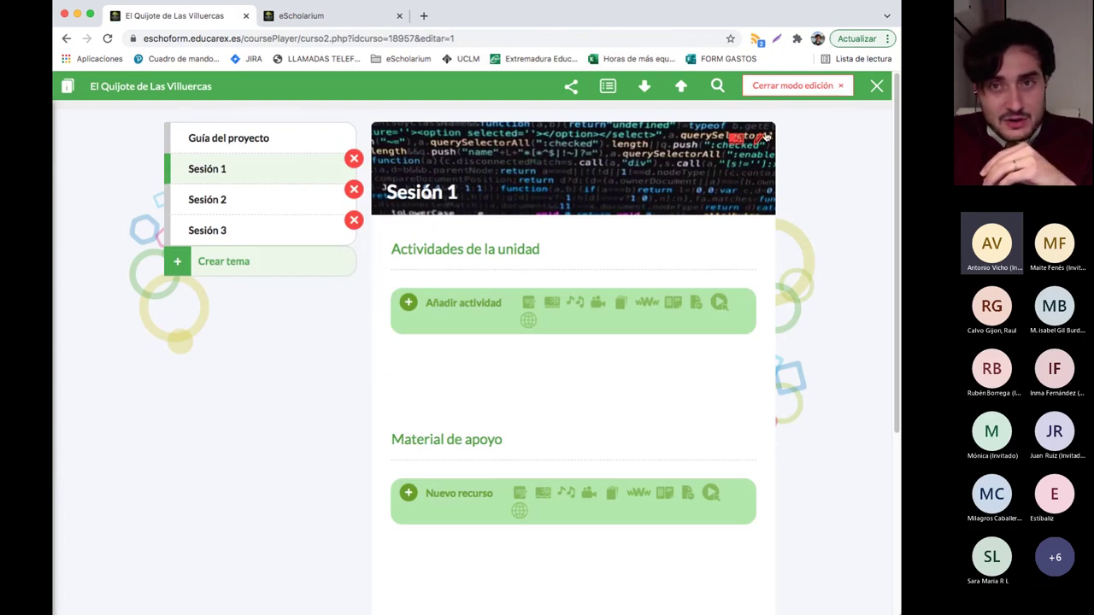
{"action": "left_click", "coordinate": [780, 86]}
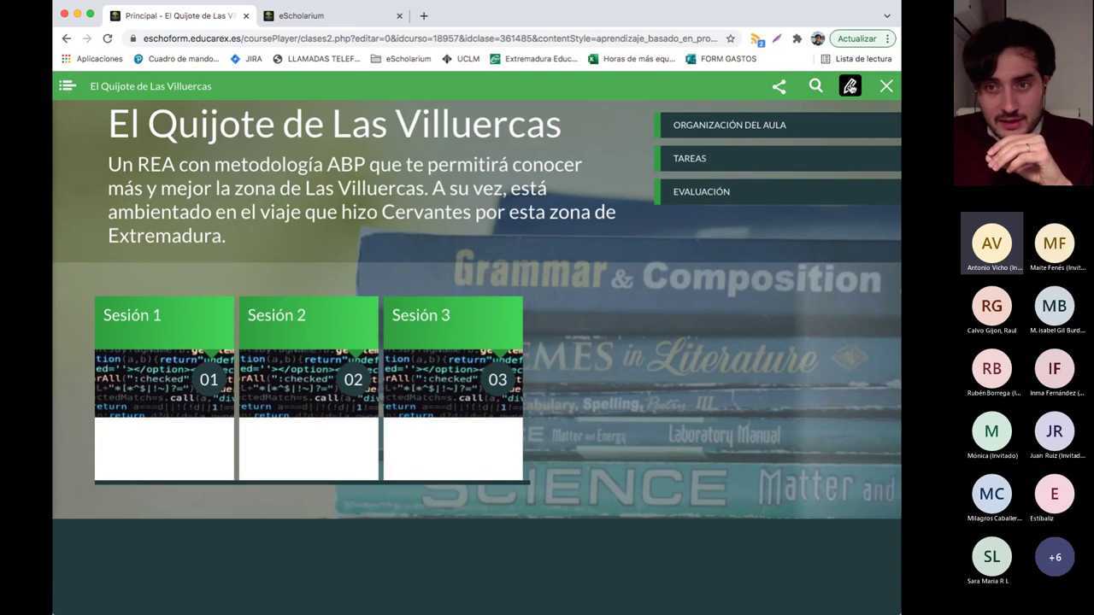
{"action": "left_click", "coordinate": [849, 86]}
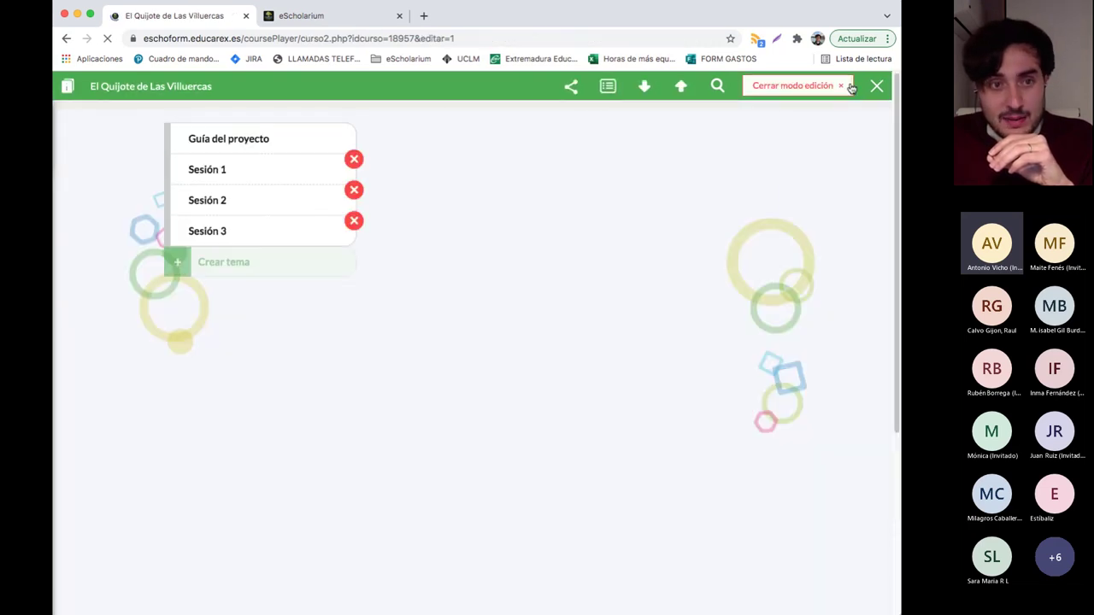